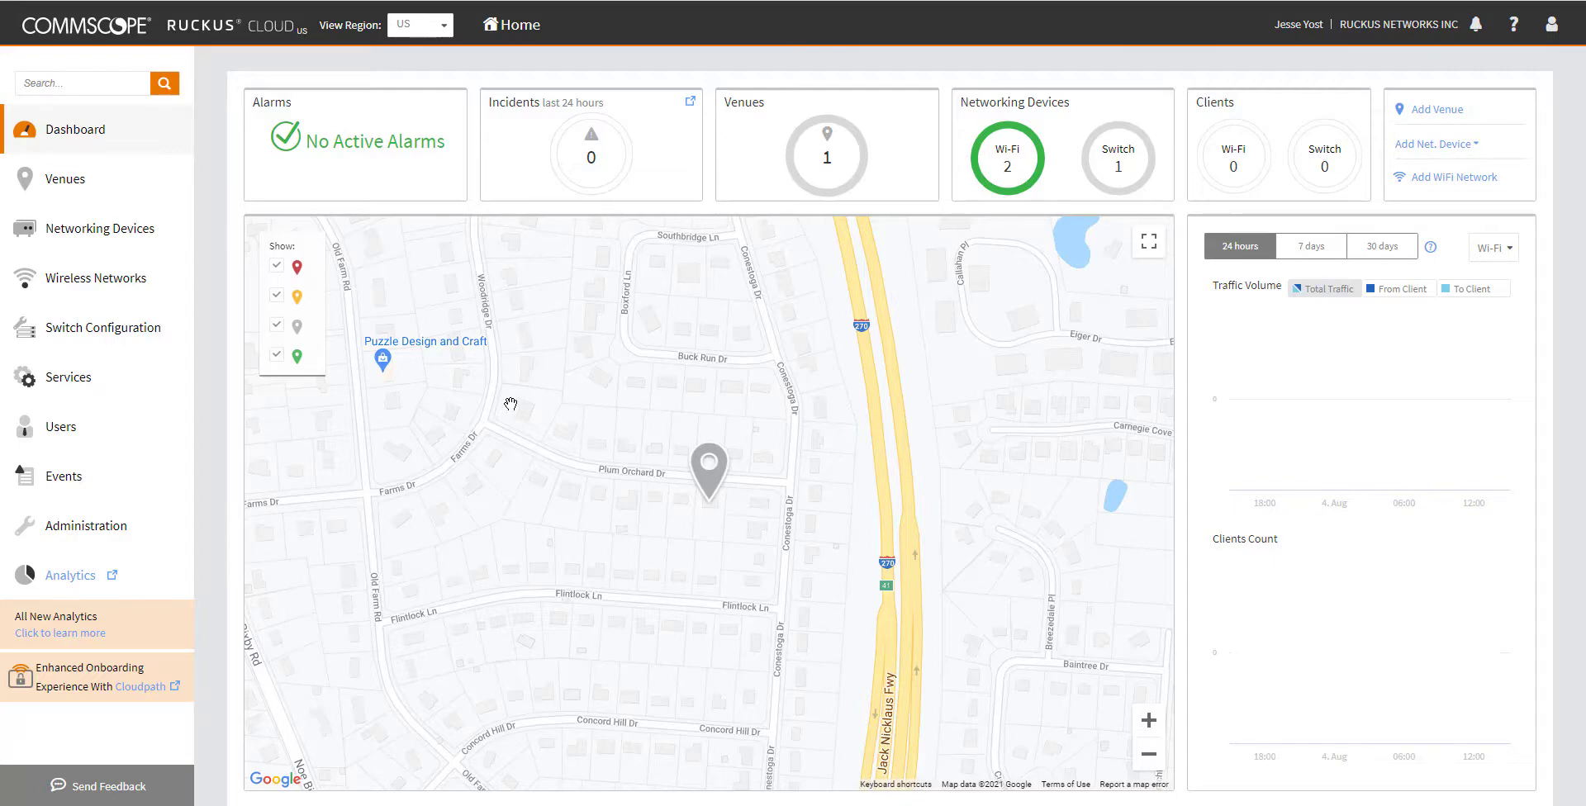
Open the networking devices list and review the switch's running configuration with sh run in the 192.168.1.21 PuTTY session.
{"action": "left_click", "coordinate": [129, 236]}
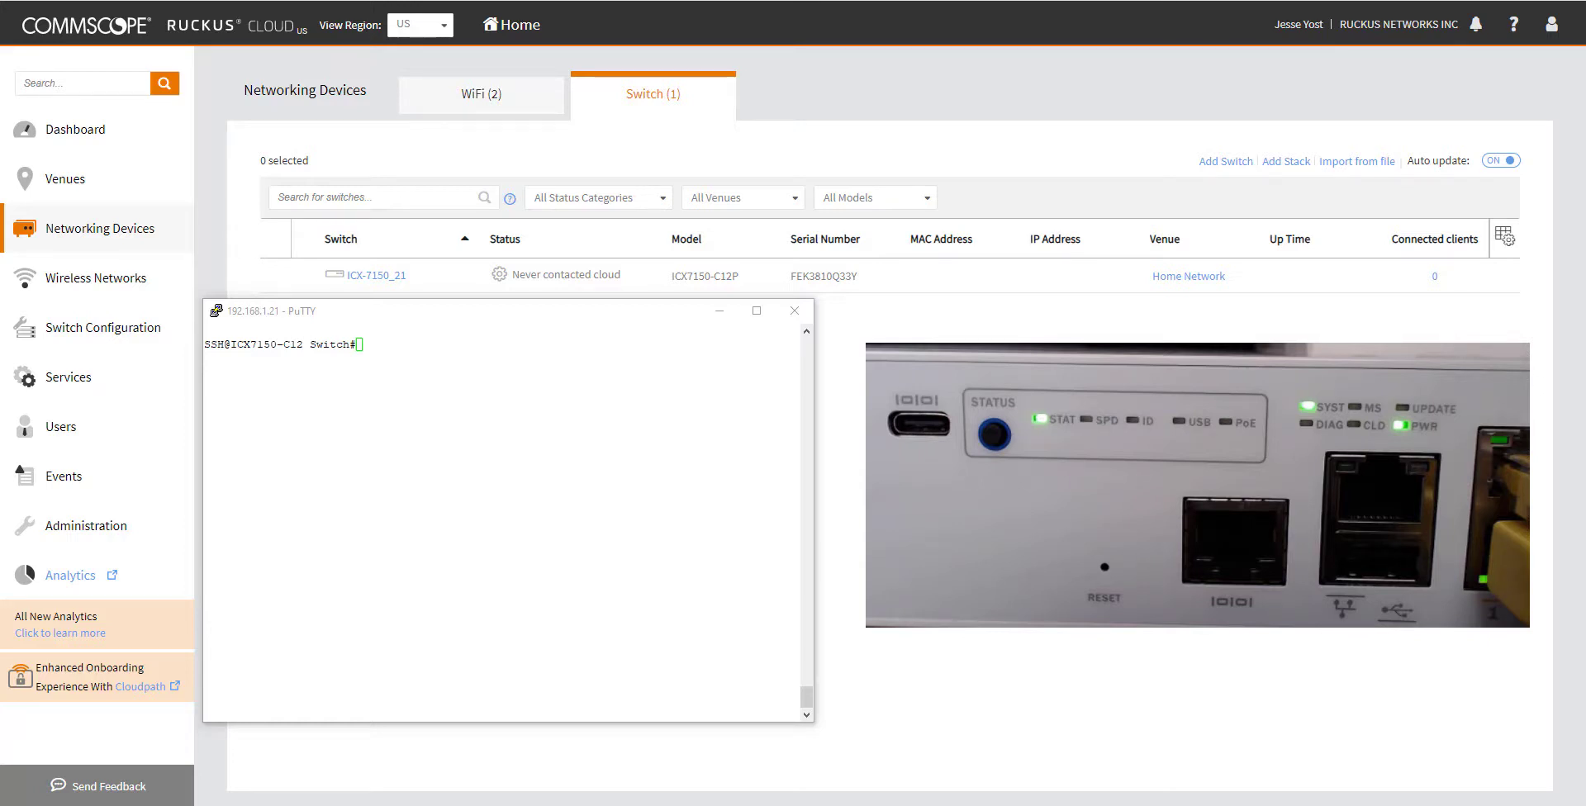
{"action": "left_click", "coordinate": [673, 432]}
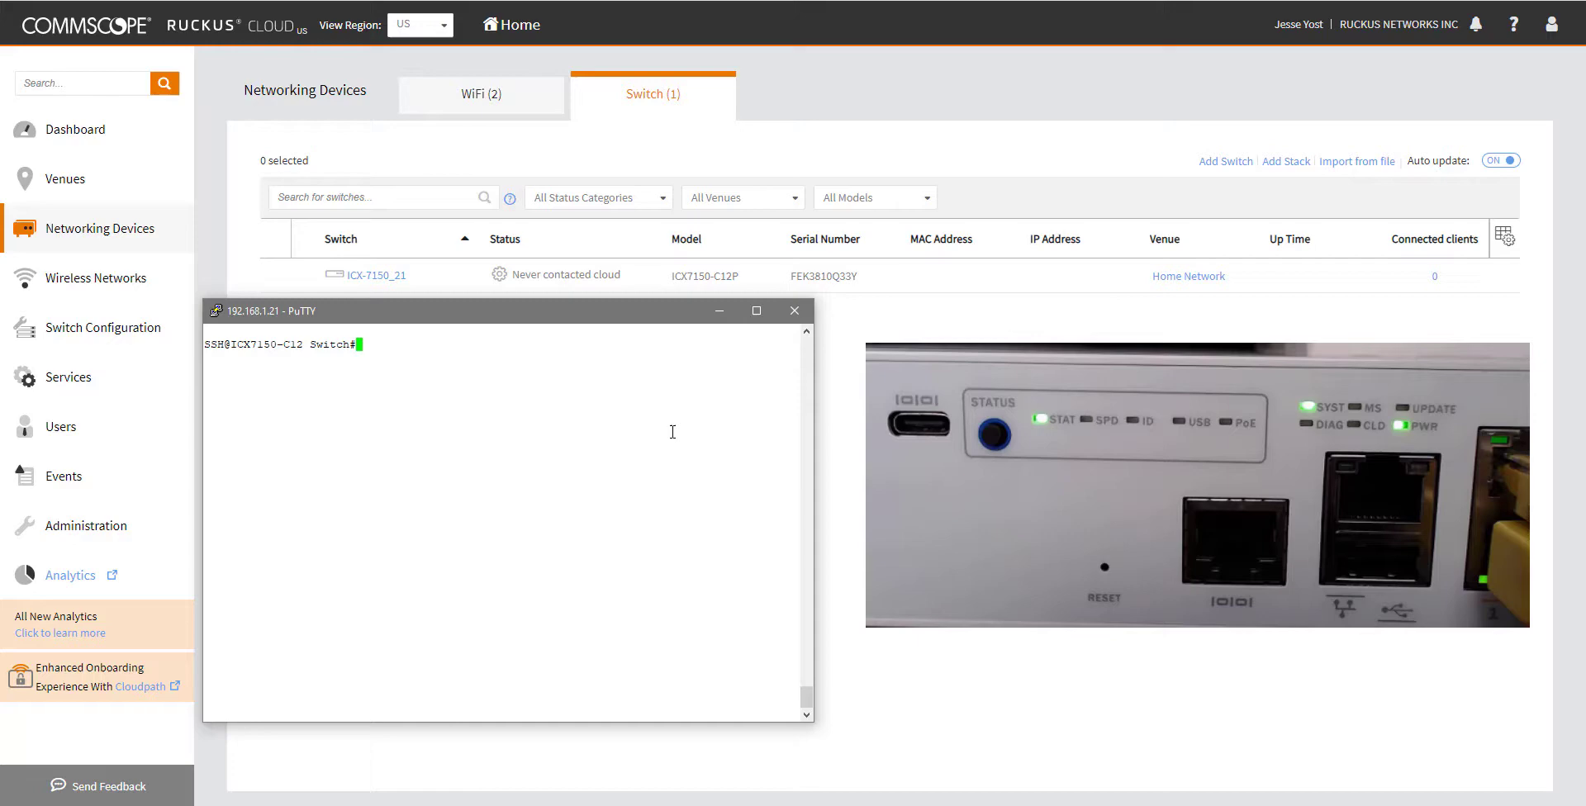
{"action": "type", "text": "sh run"}
{"action": "key", "text": "Return"}
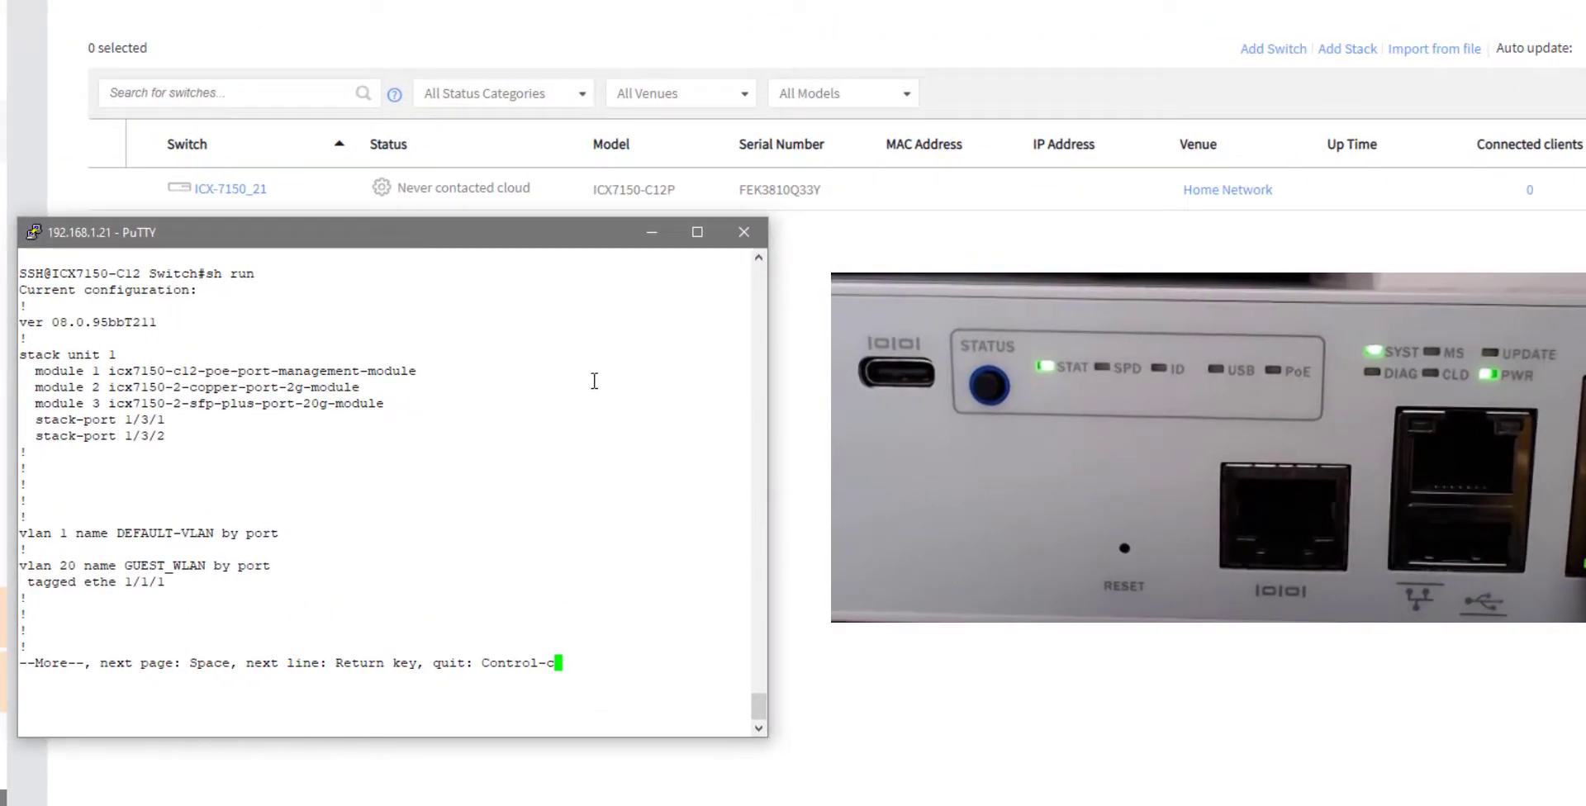
{"action": "key", "text": "space"}
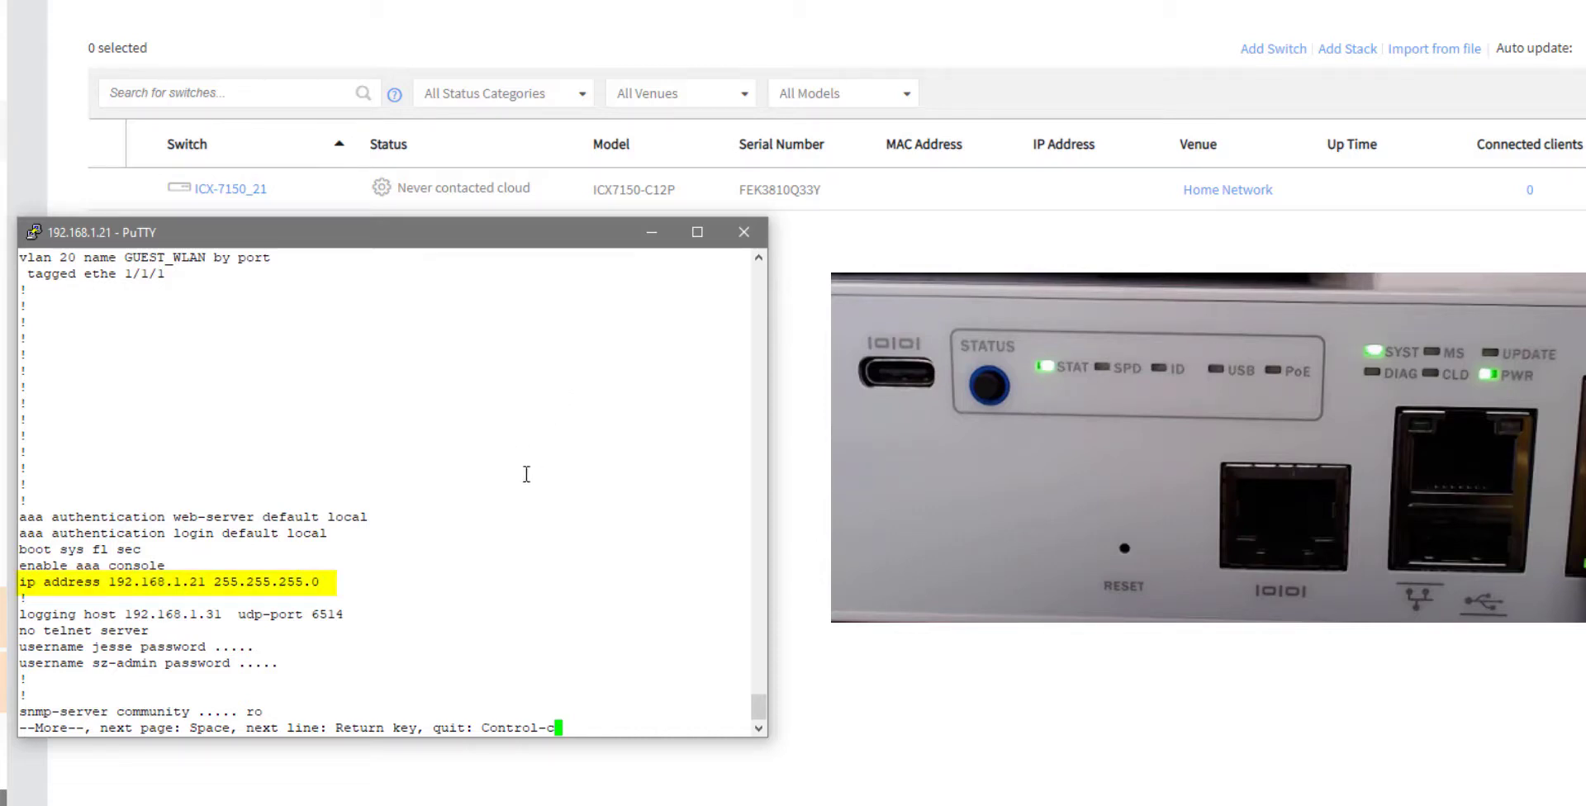
{"action": "key", "text": "space"}
{"action": "scroll", "coordinate": [552, 496], "scroll_direction": "up", "scroll_amount": 5}
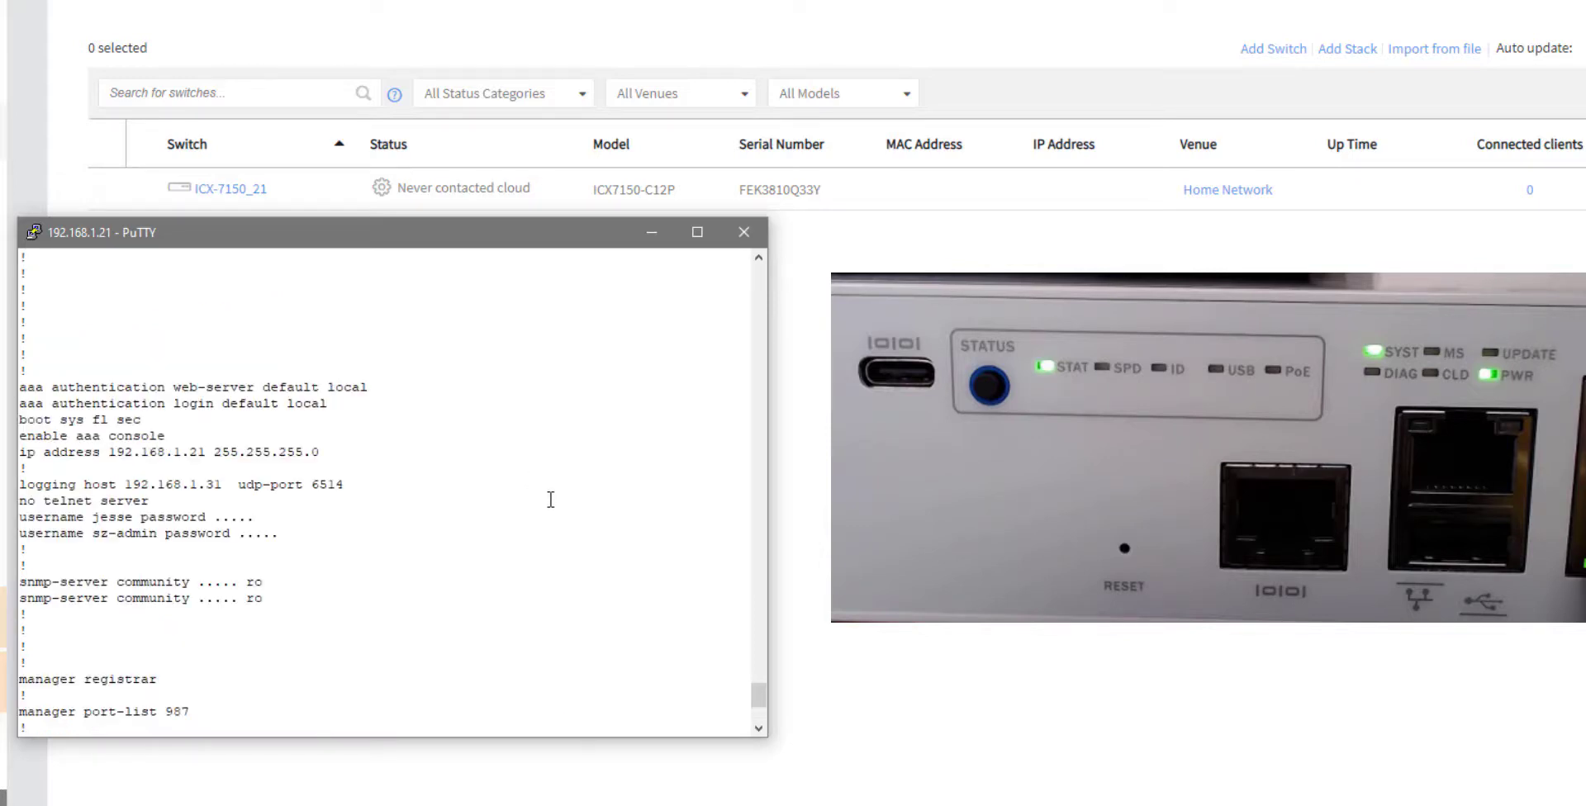
{"action": "scroll", "coordinate": [551, 499], "scroll_direction": "down", "scroll_amount": 5}
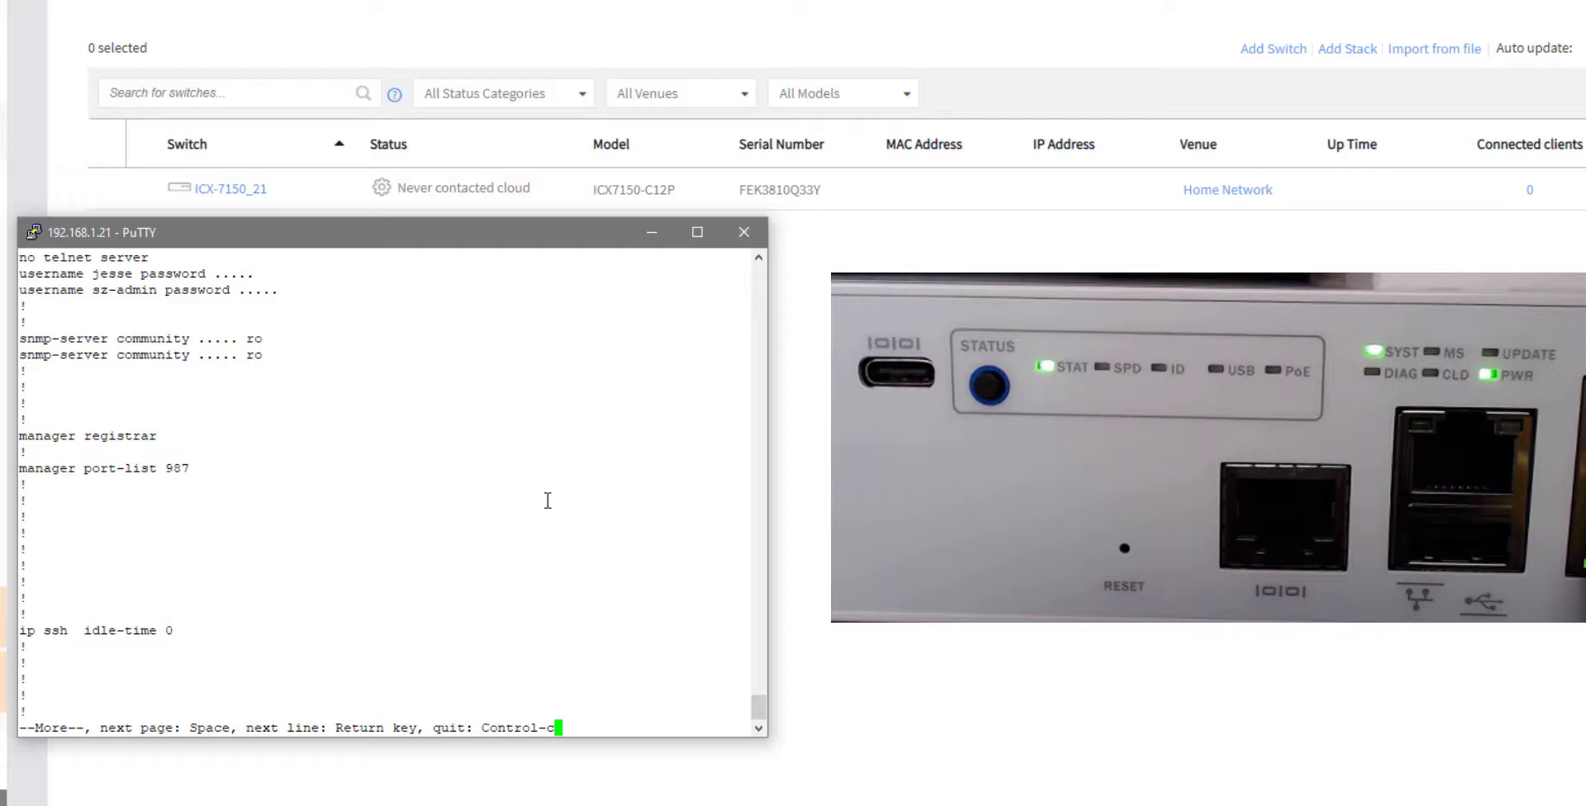
{"action": "key", "text": "ctrl+c"}
Try to ping the gateway from the switch using the address 192.168.1.1. with a trailing period.
{"action": "type", "text": "ping"}
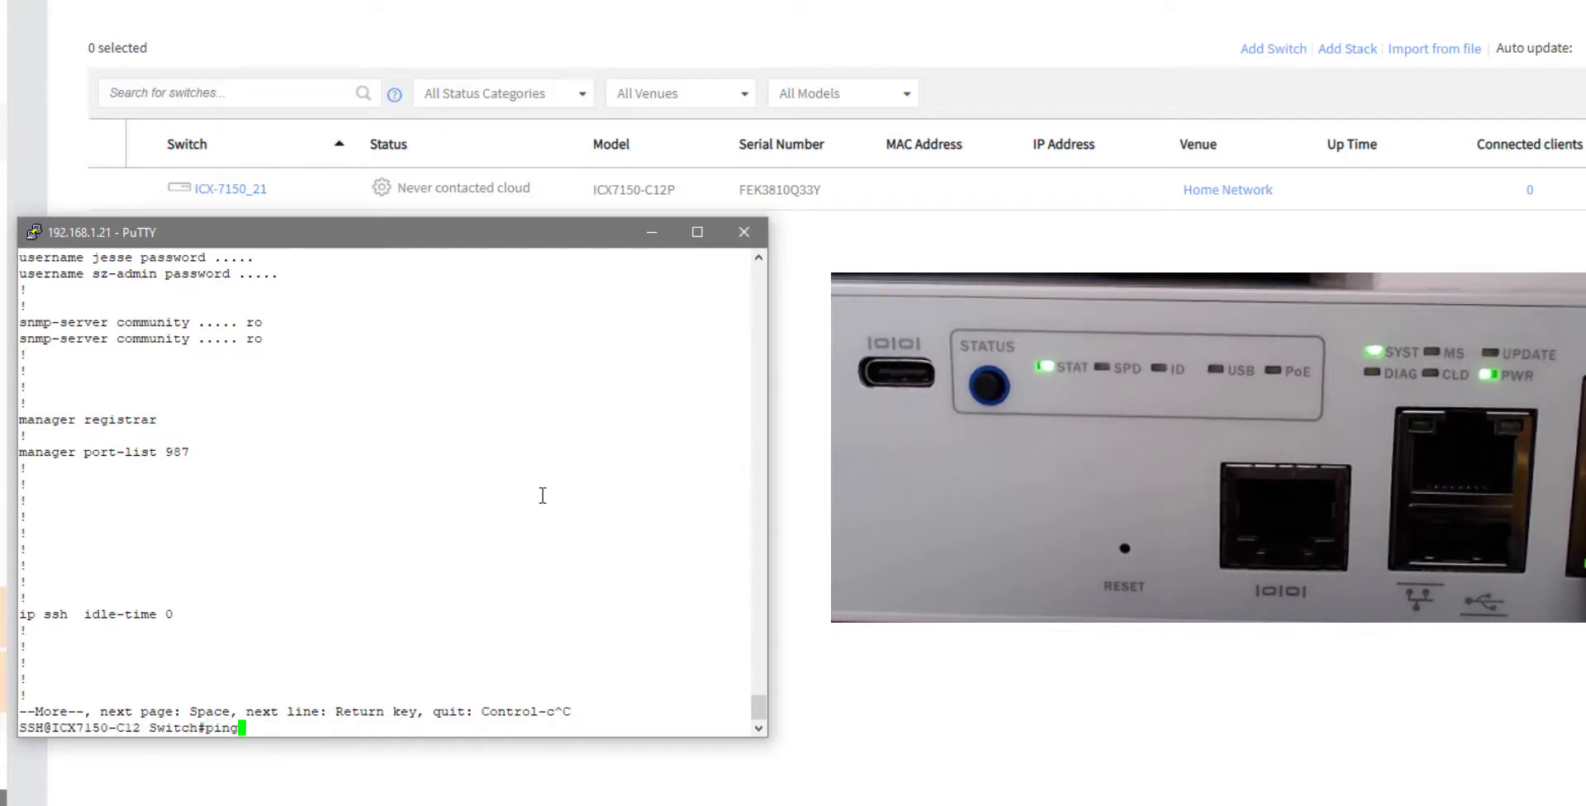
{"action": "type", "text": " 192.168.1.1."}
{"action": "key", "text": "Return"}
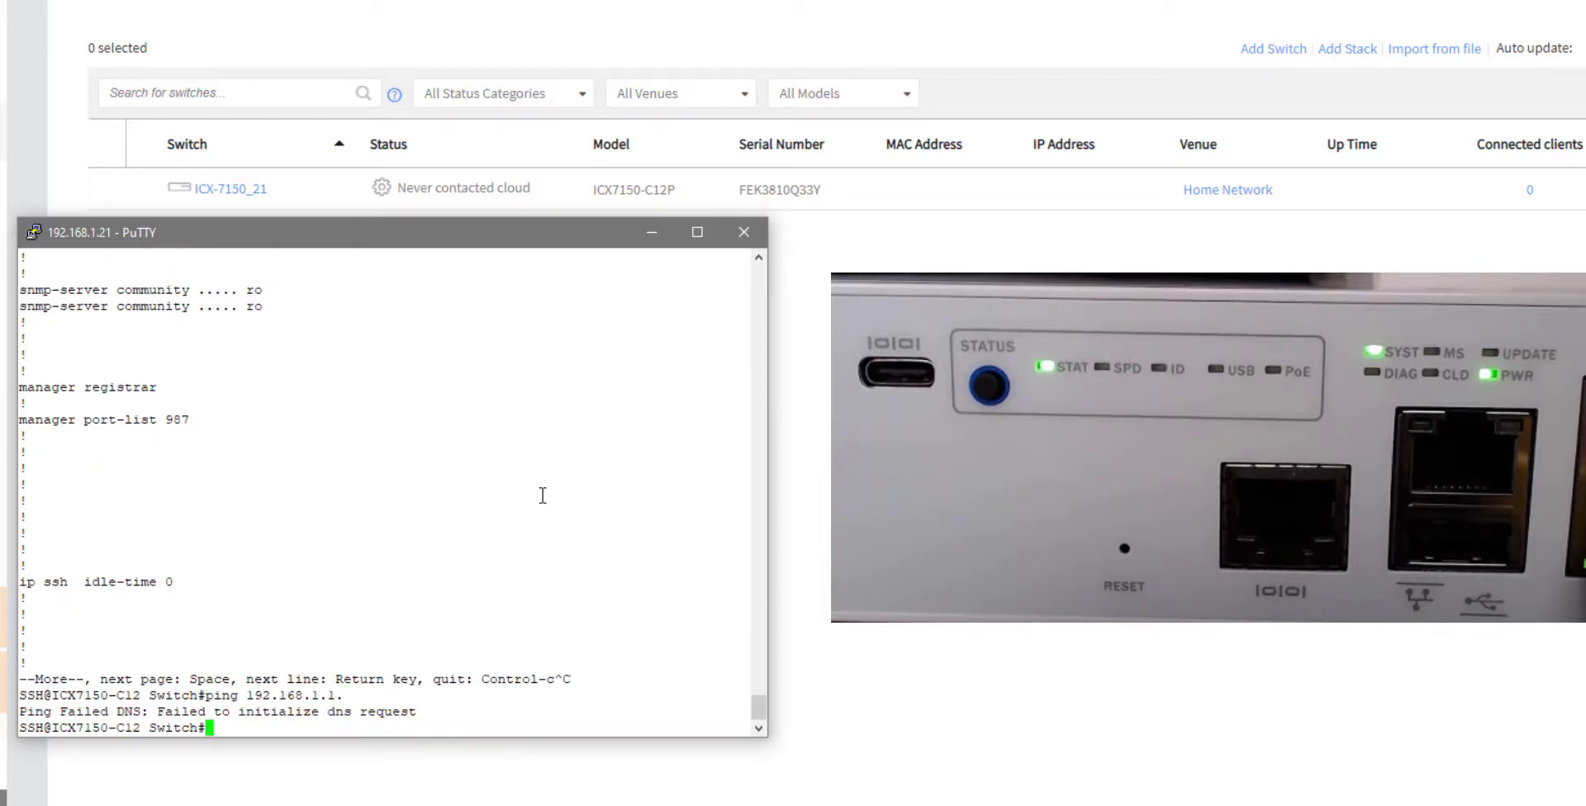
Enter the switch's configuration mode and set the DNS server address to 64.233.222.2.
{"action": "type", "text": "config t"}
{"action": "key", "text": "Return"}
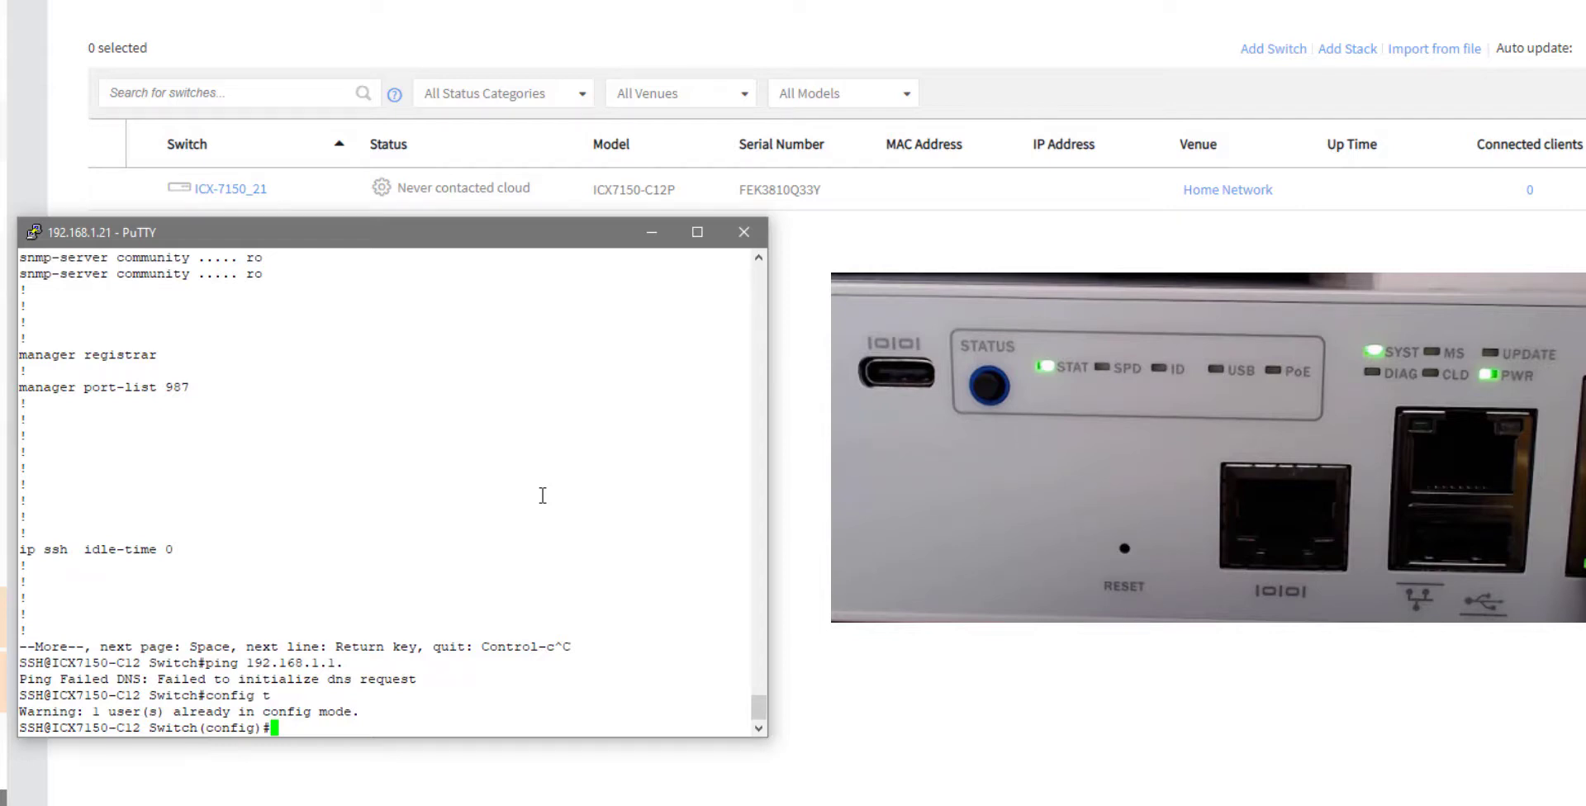
{"action": "type", "text": "ip dns server-add"}
{"action": "key", "text": "Tab"}
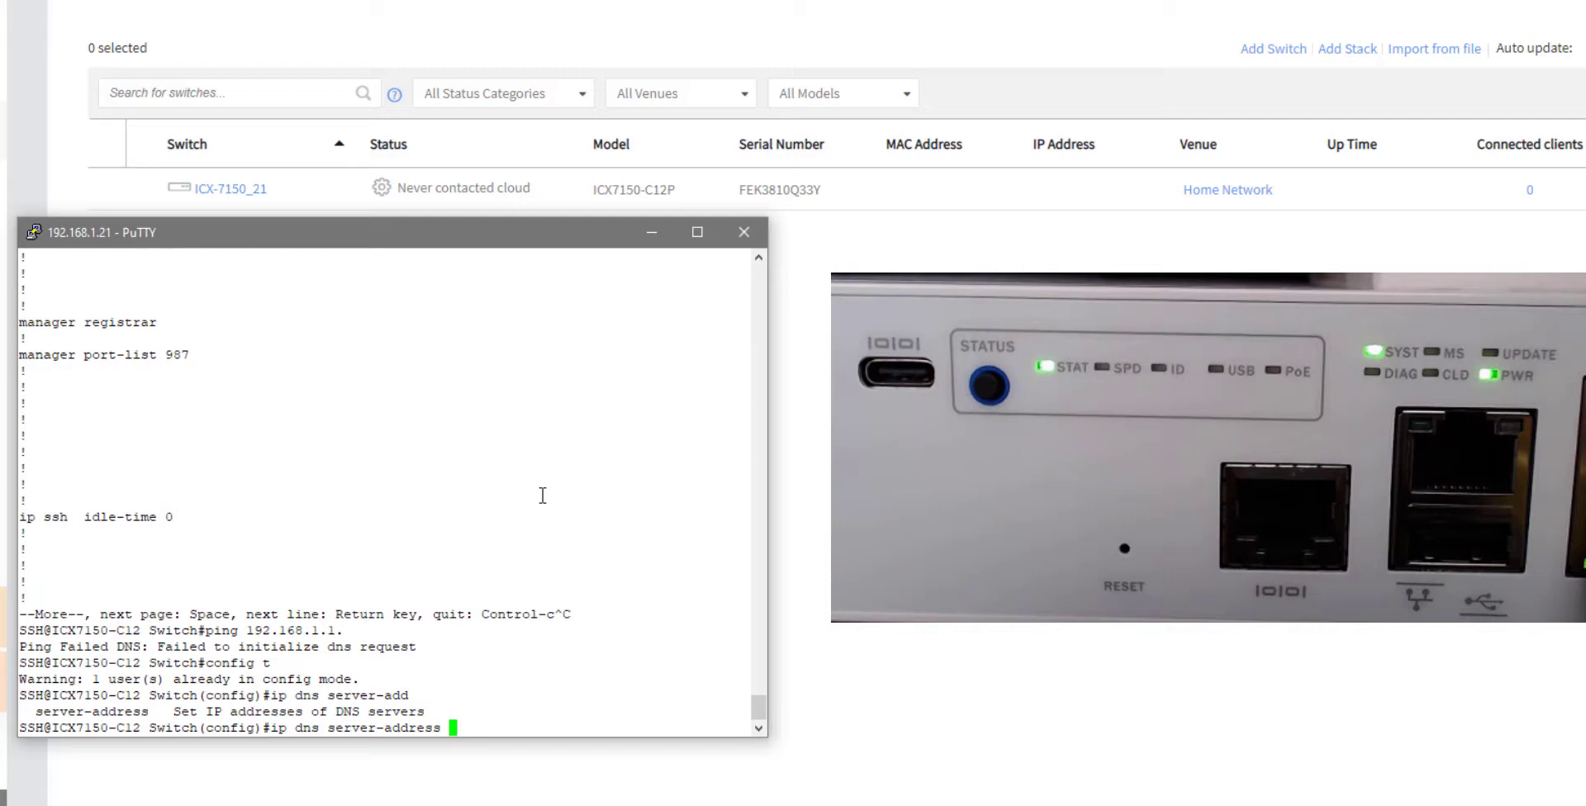
{"action": "type", "text": "64.233.222.2"}
{"action": "key", "text": "Return"}
Set the default gateway to 192.168.1.1, and save the configuration with wr mem before exiting configuration mode.
{"action": "type", "text": "ip d"}
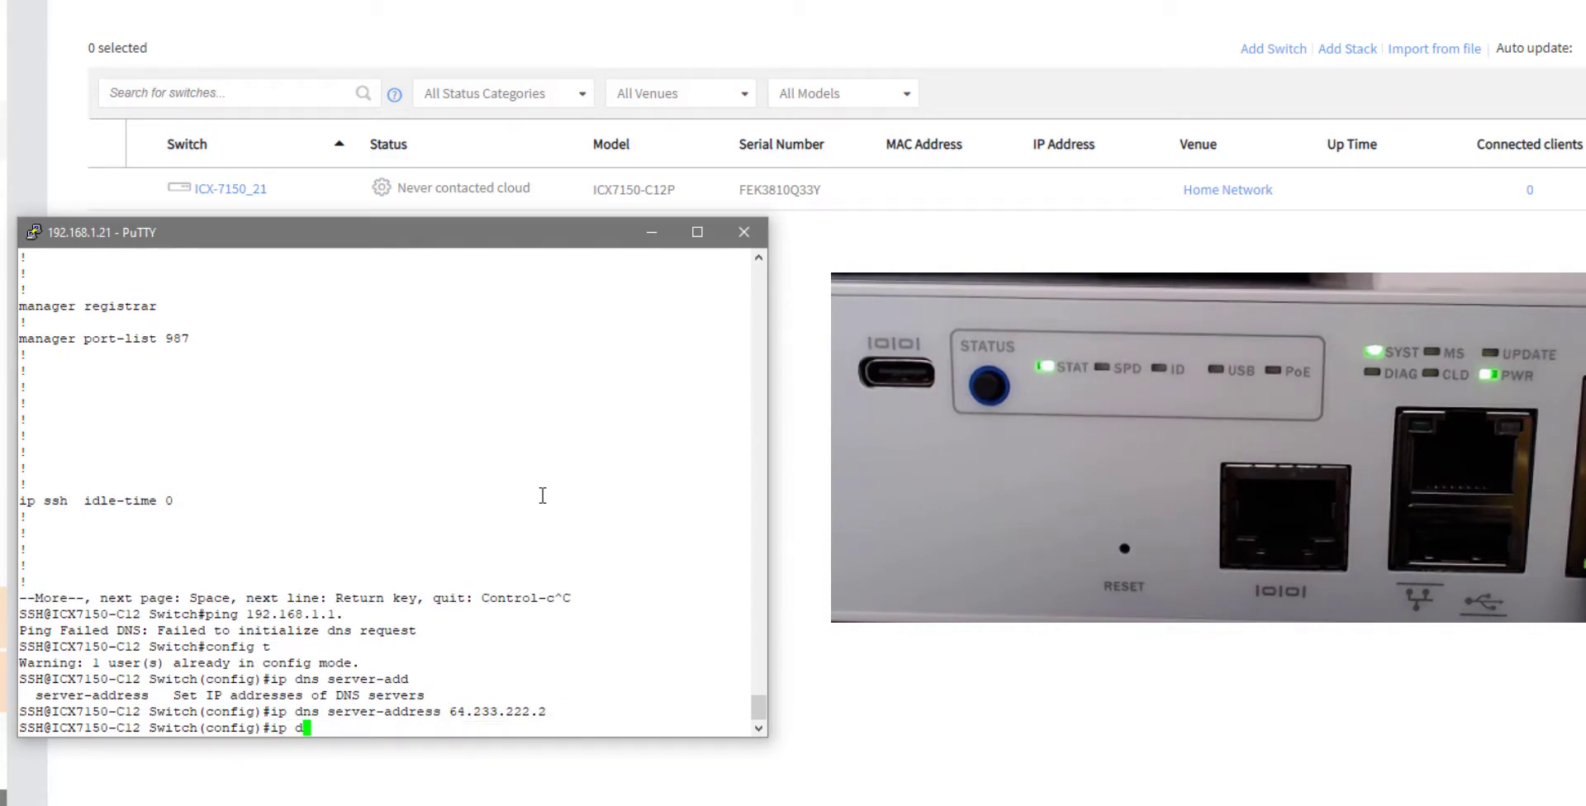
{"action": "type", "text": "efault-gateway 192.168.1.1"}
{"action": "key", "text": "Return"}
{"action": "type", "text": "wr mem"}
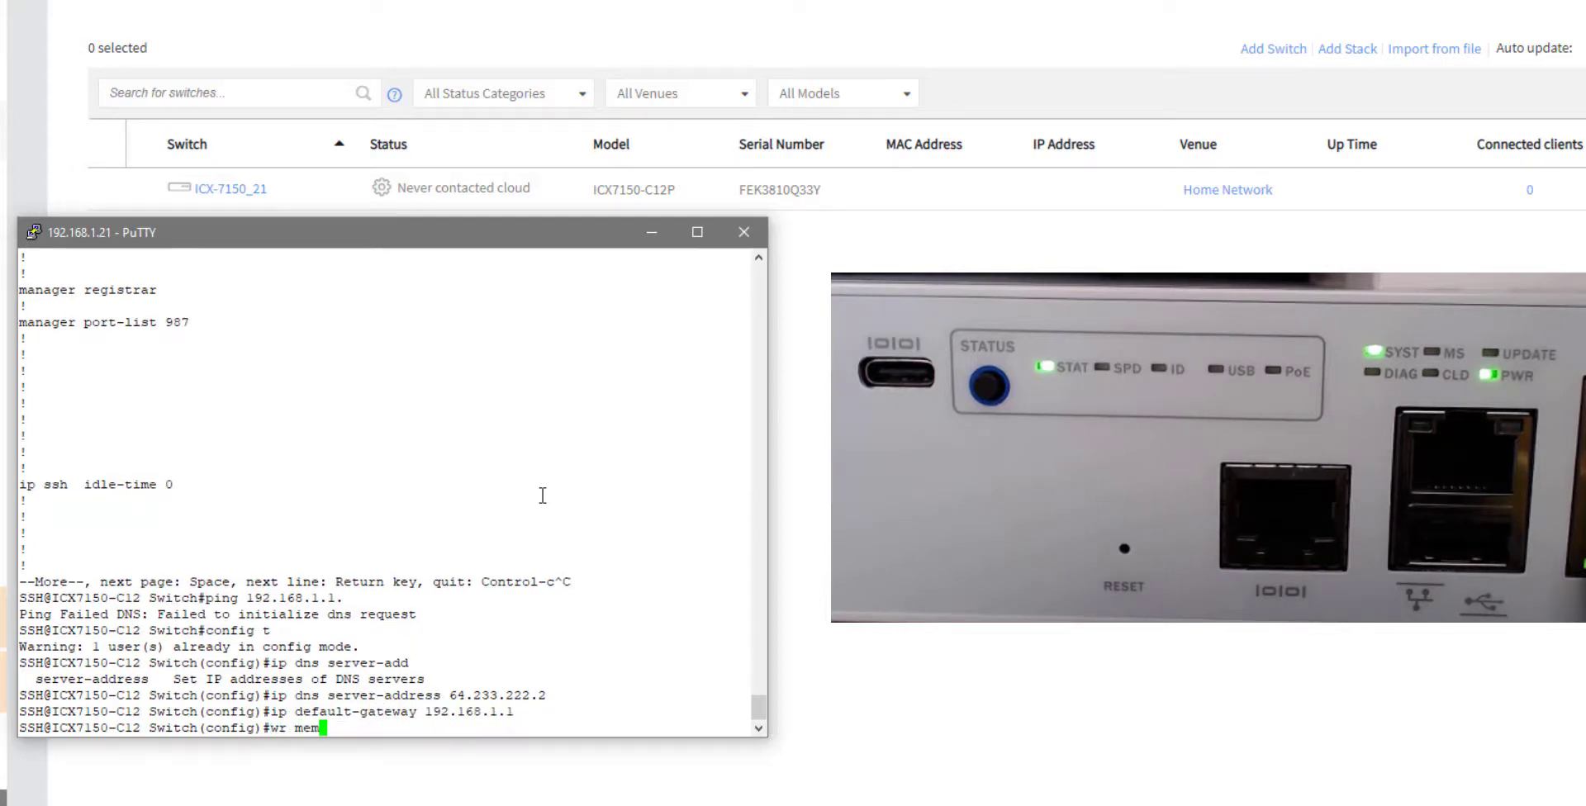
{"action": "key", "text": "Return"}
{"action": "type", "text": "exit"}
{"action": "key", "text": "Return"}
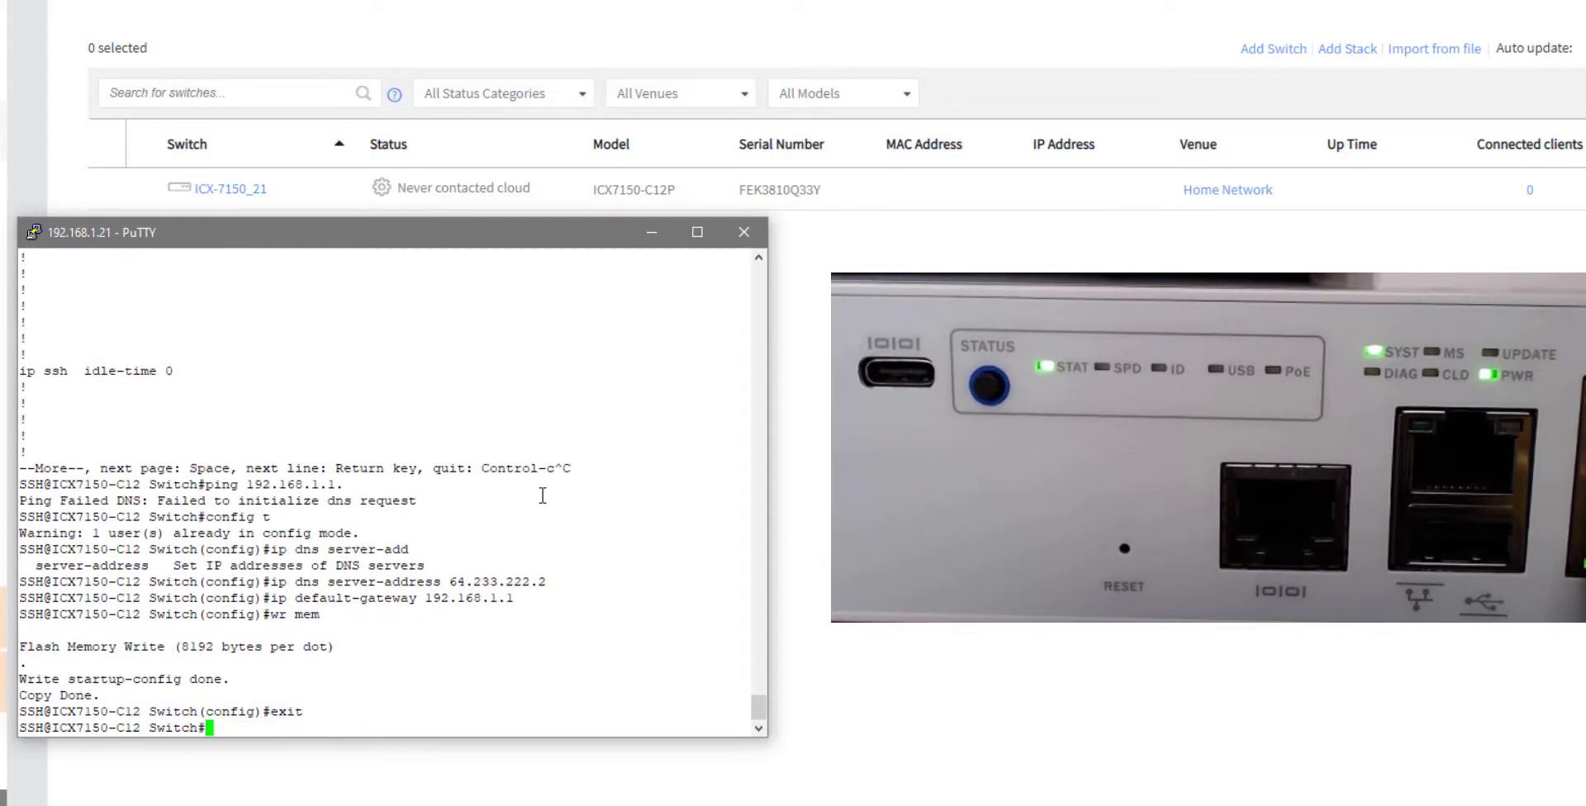
Test the switch's connectivity by pinging the gateway 192.168.1.1 and google.com.
{"action": "type", "text": "ping 192.168.1.1"}
{"action": "key", "text": "Return"}
{"action": "key", "text": "Up"}
{"action": "key", "text": "BackSpace"}
{"action": "key", "text": "BackSpace"}
{"action": "key", "text": "BackSpace"}
{"action": "key", "text": "BackSpace"}
{"action": "key", "text": "BackSpace"}
{"action": "key", "text": "BackSpace"}
{"action": "key", "text": "BackSpace"}
{"action": "key", "text": "BackSpace"}
{"action": "key", "text": "BackSpace"}
{"action": "key", "text": "BackSpace"}
{"action": "key", "text": "BackSpace"}
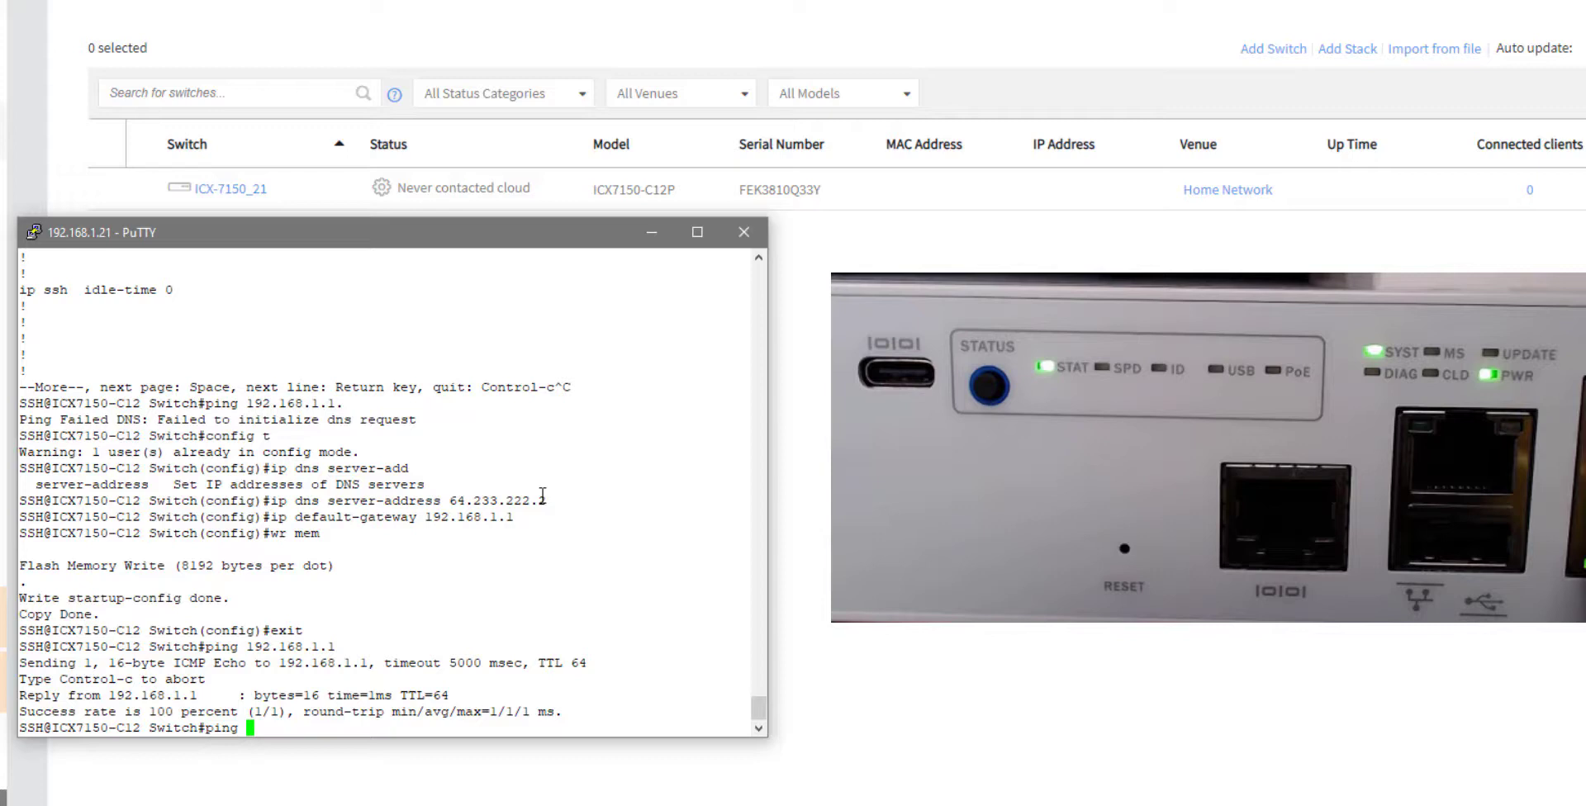
{"action": "type", "text": "google.com"}
{"action": "key", "text": "Return"}
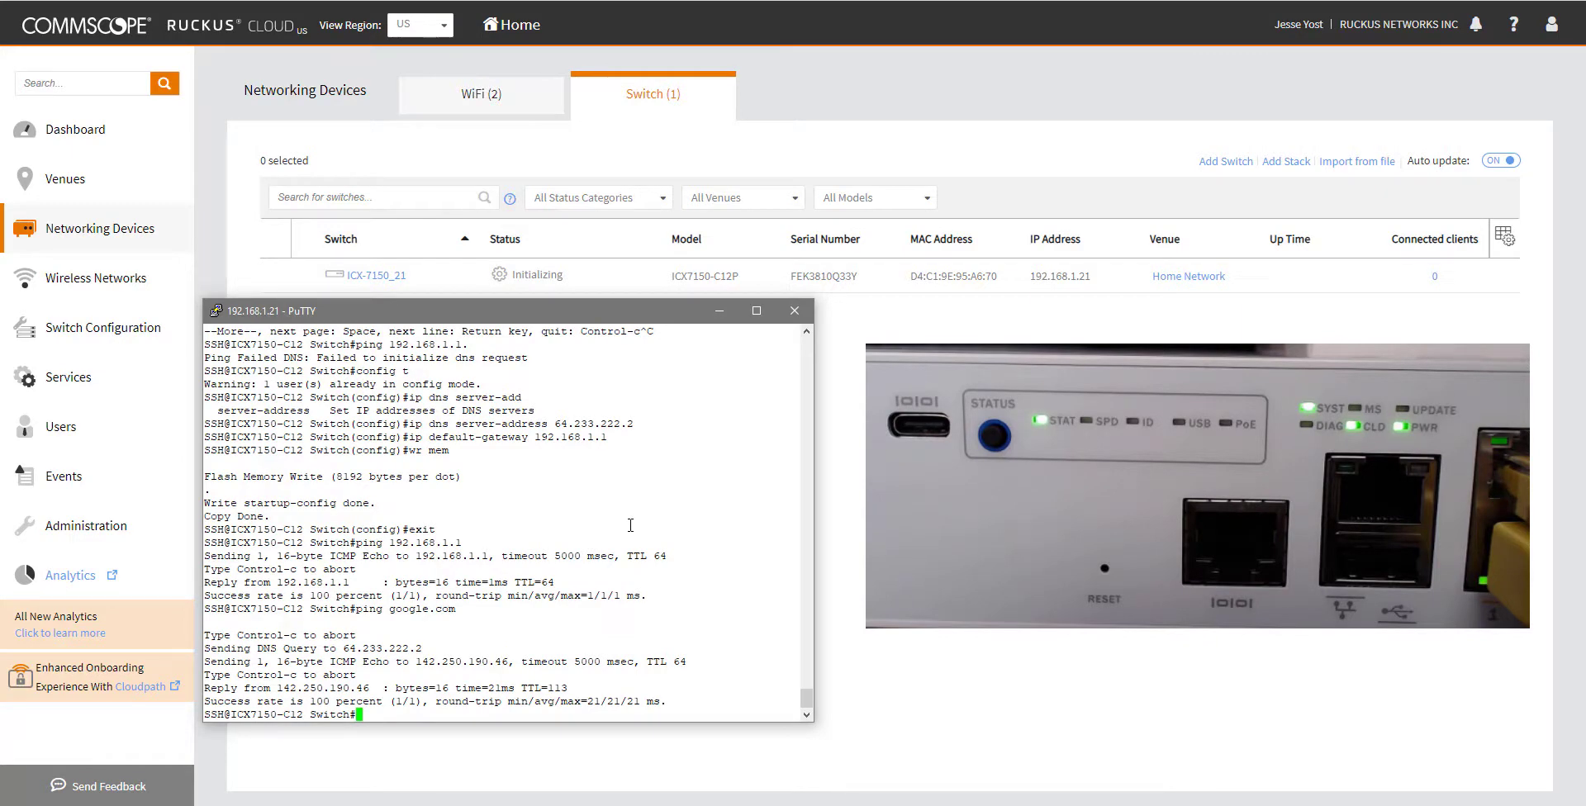
{"action": "left_click", "coordinate": [834, 487]}
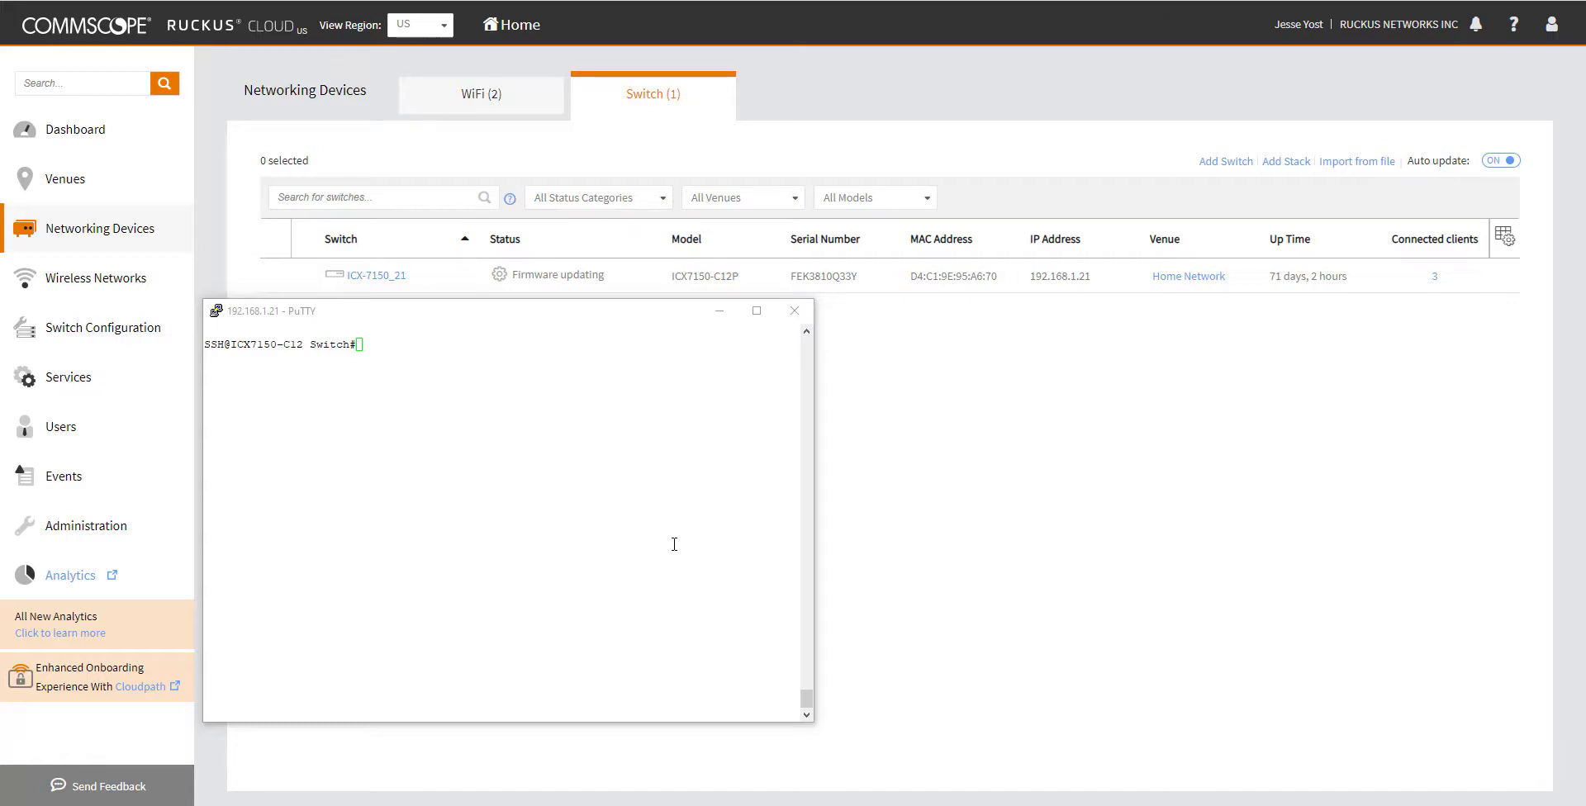
Run show manager status on the switch and examine the cloud connection details, including the SSH tunnel status.
{"action": "left_click", "coordinate": [674, 544]}
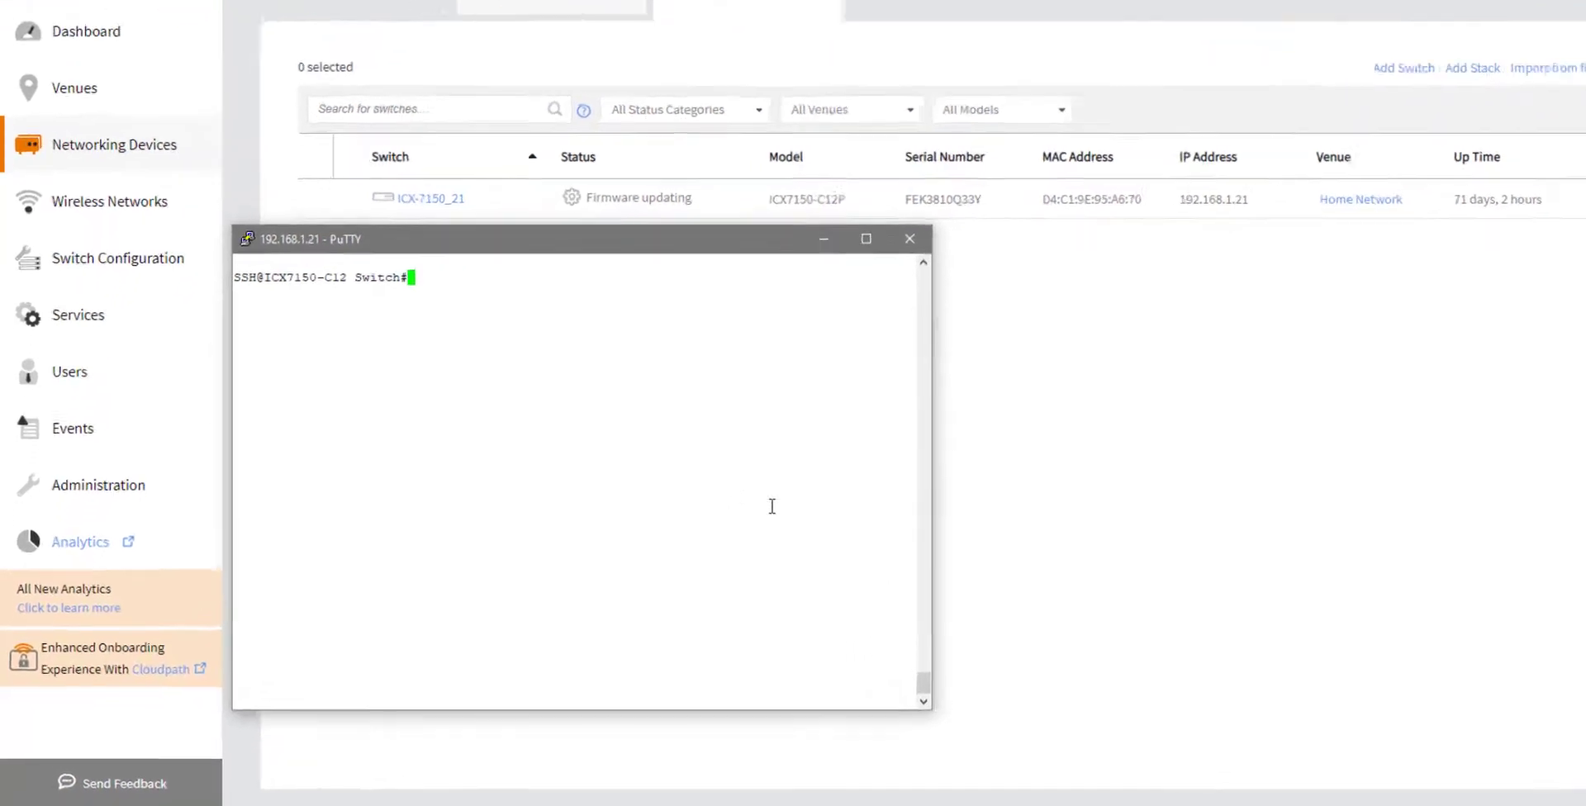
{"action": "type", "text": "show manage"}
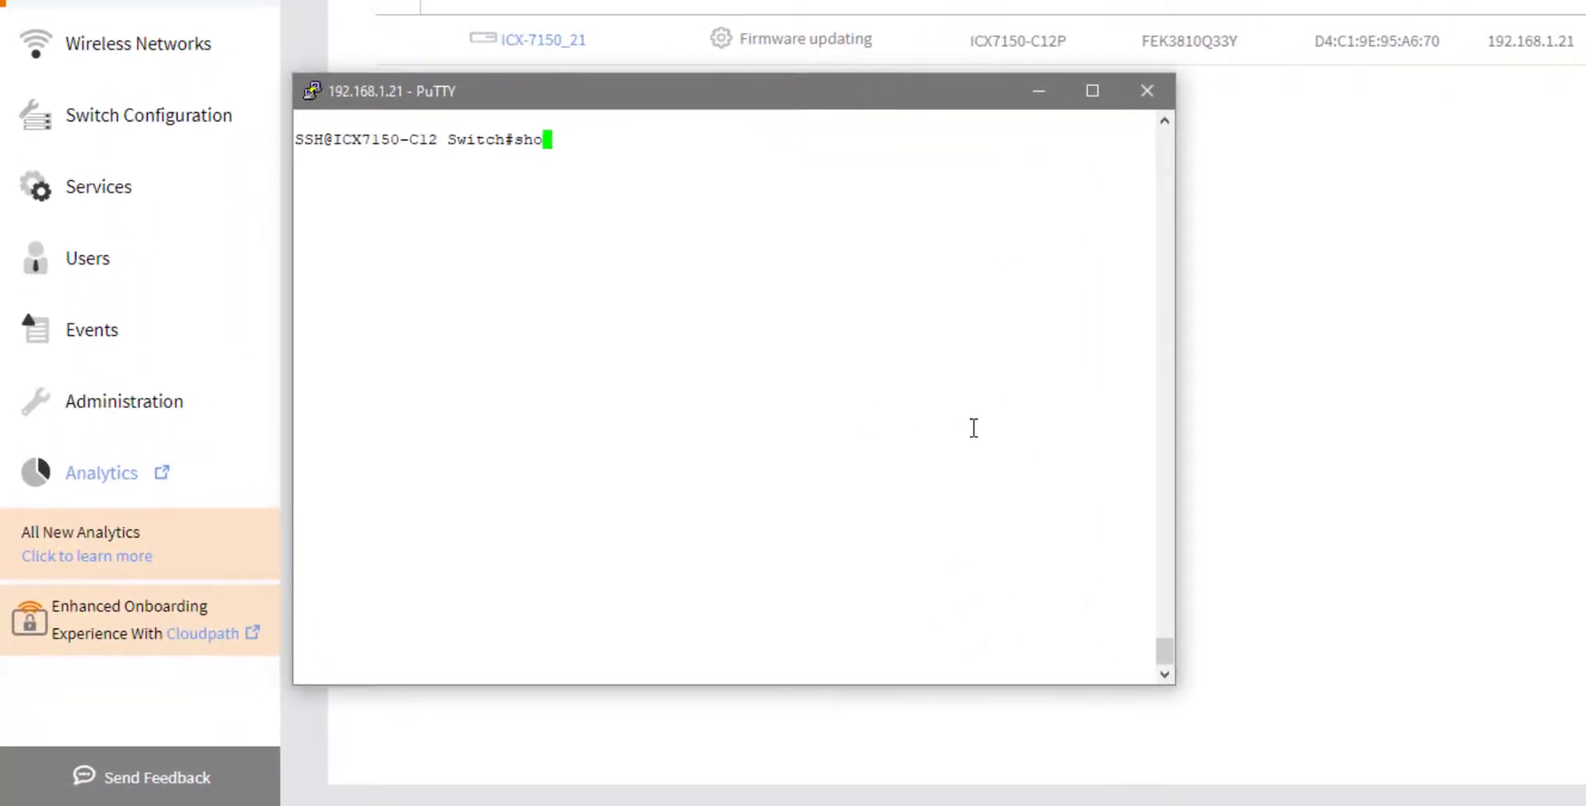
{"action": "type", "text": "r status"}
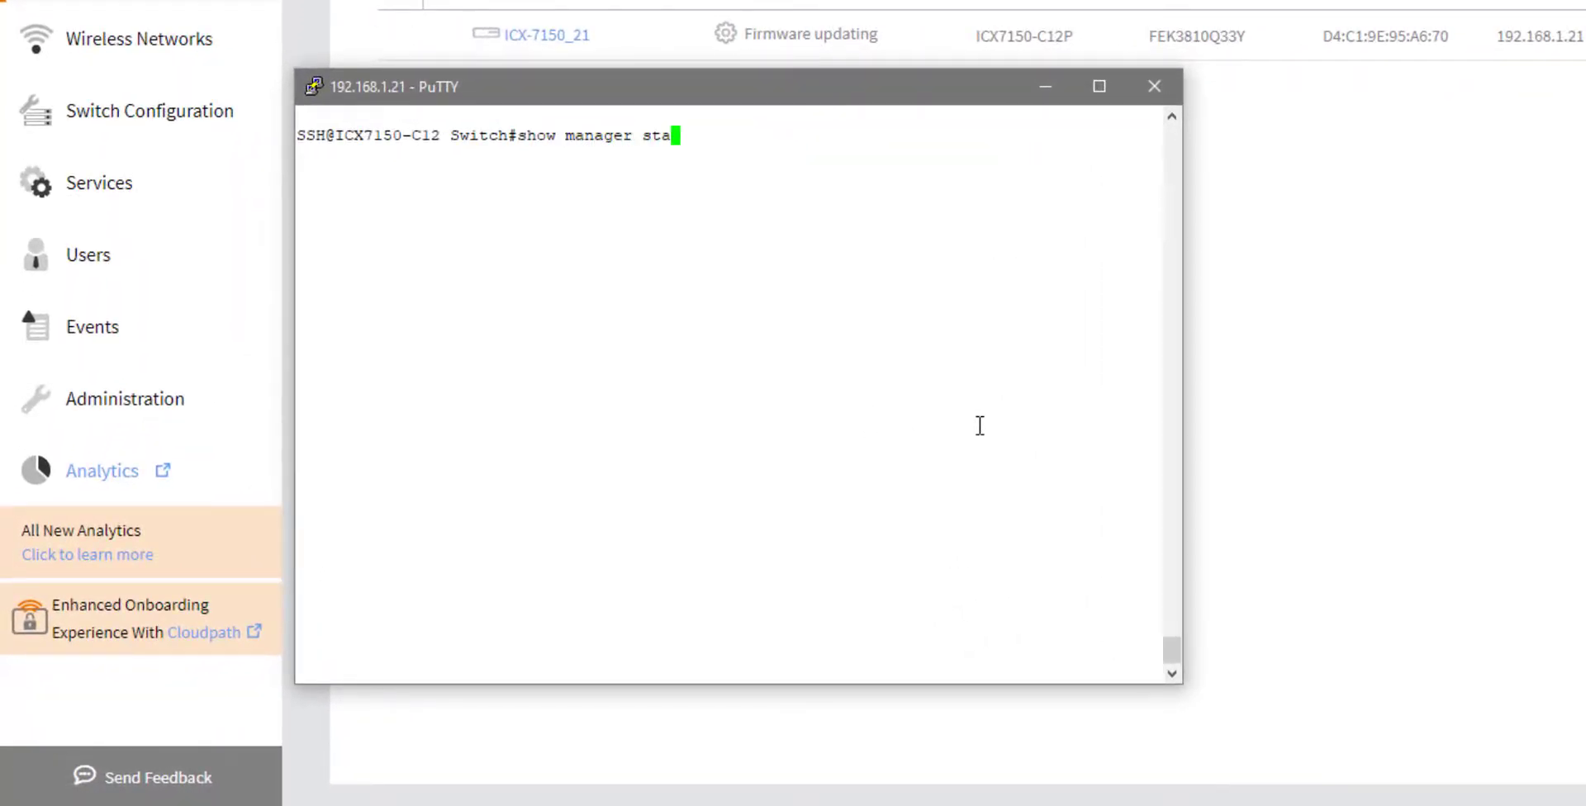
{"action": "key", "text": "Return"}
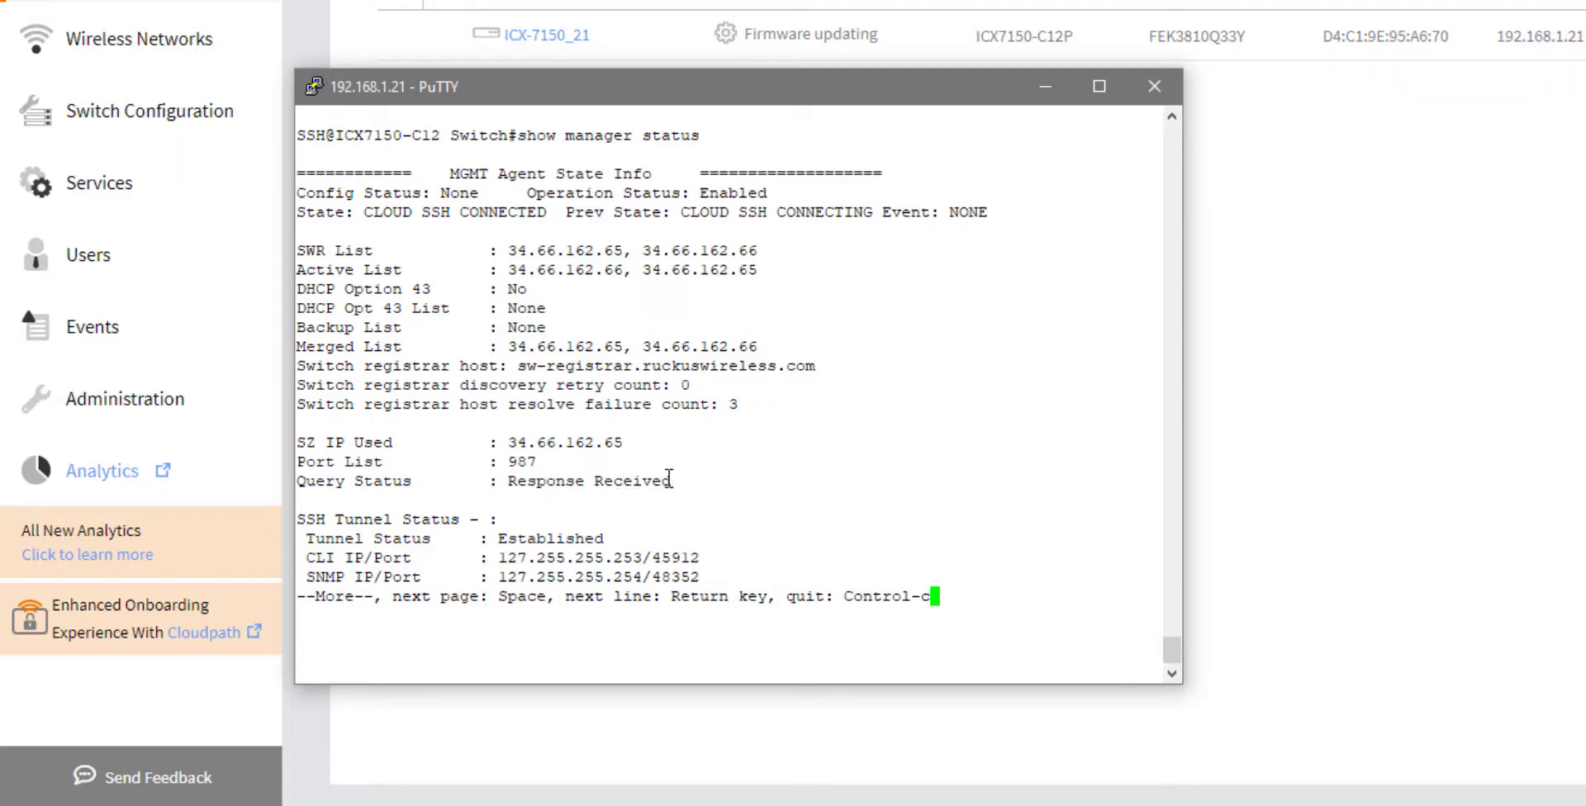
{"action": "key", "text": "space"}
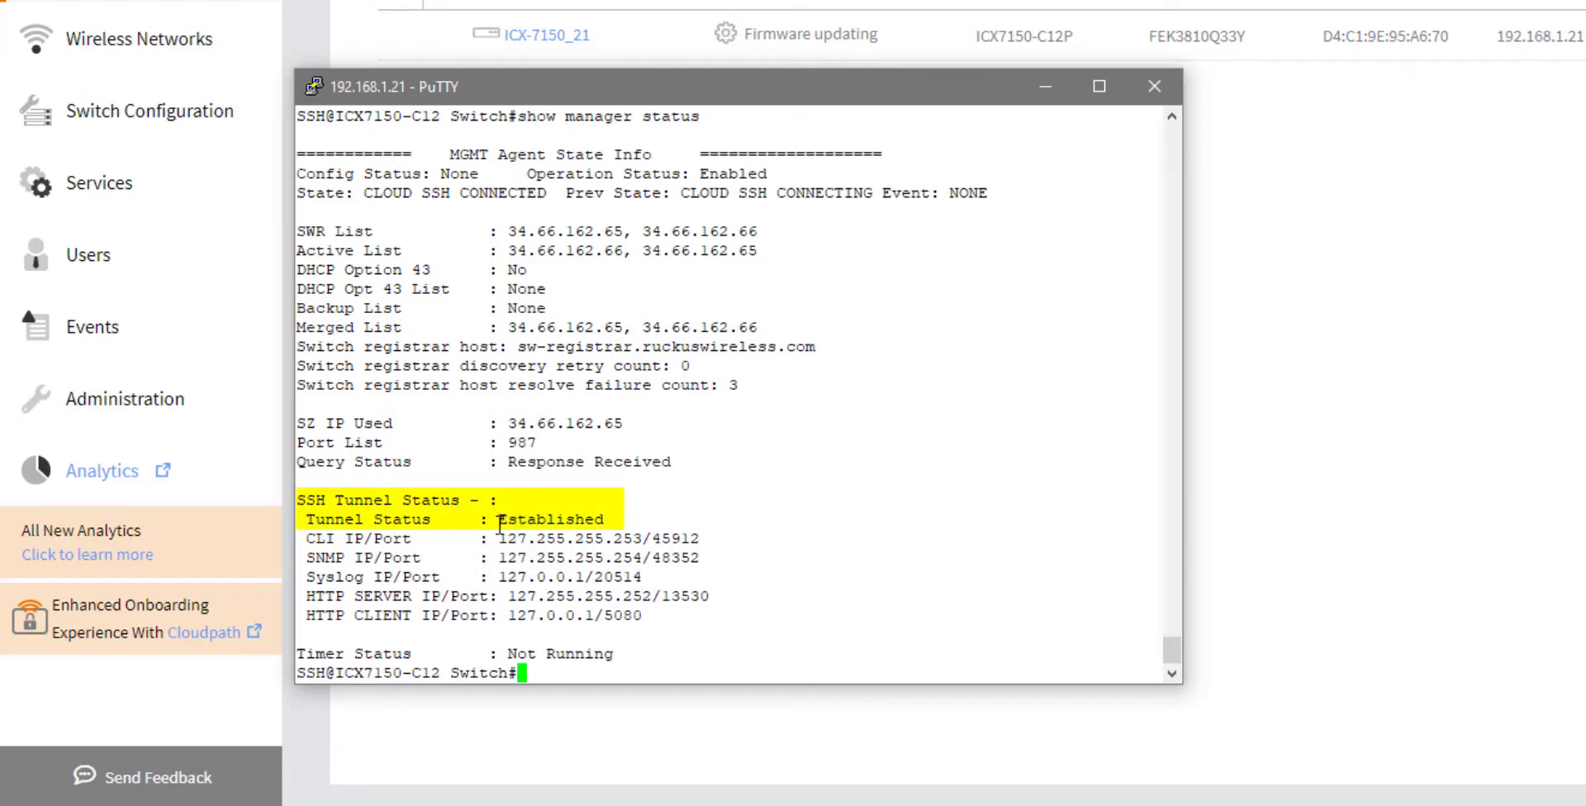
{"action": "left_click_drag", "start_coordinate": [500, 523], "coordinate": [731, 516]}
{"action": "left_click", "coordinate": [712, 512]}
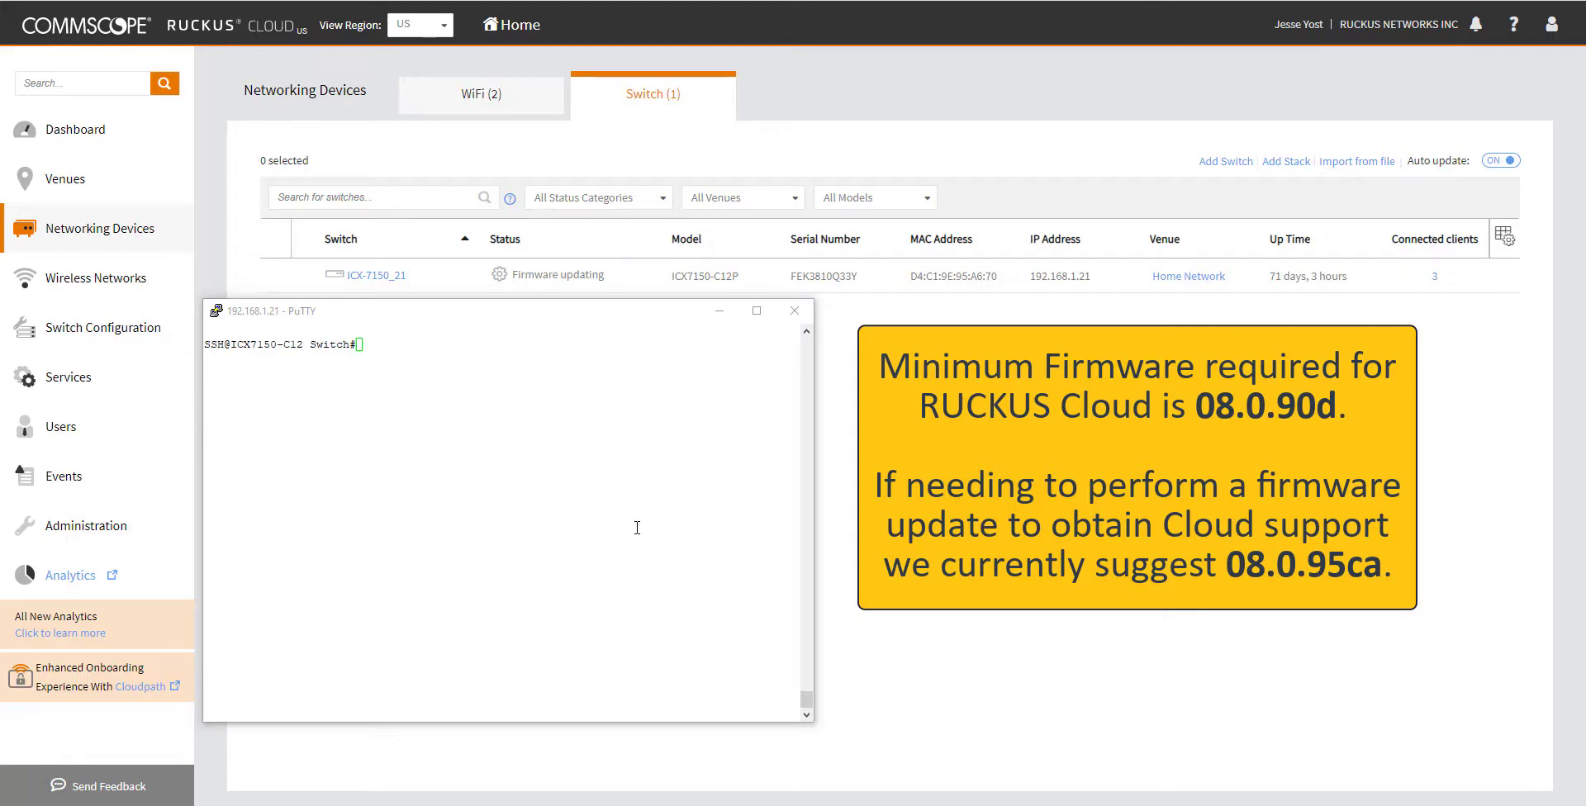
Check the switch's firmware version with the sh version command.
{"action": "left_click", "coordinate": [637, 527]}
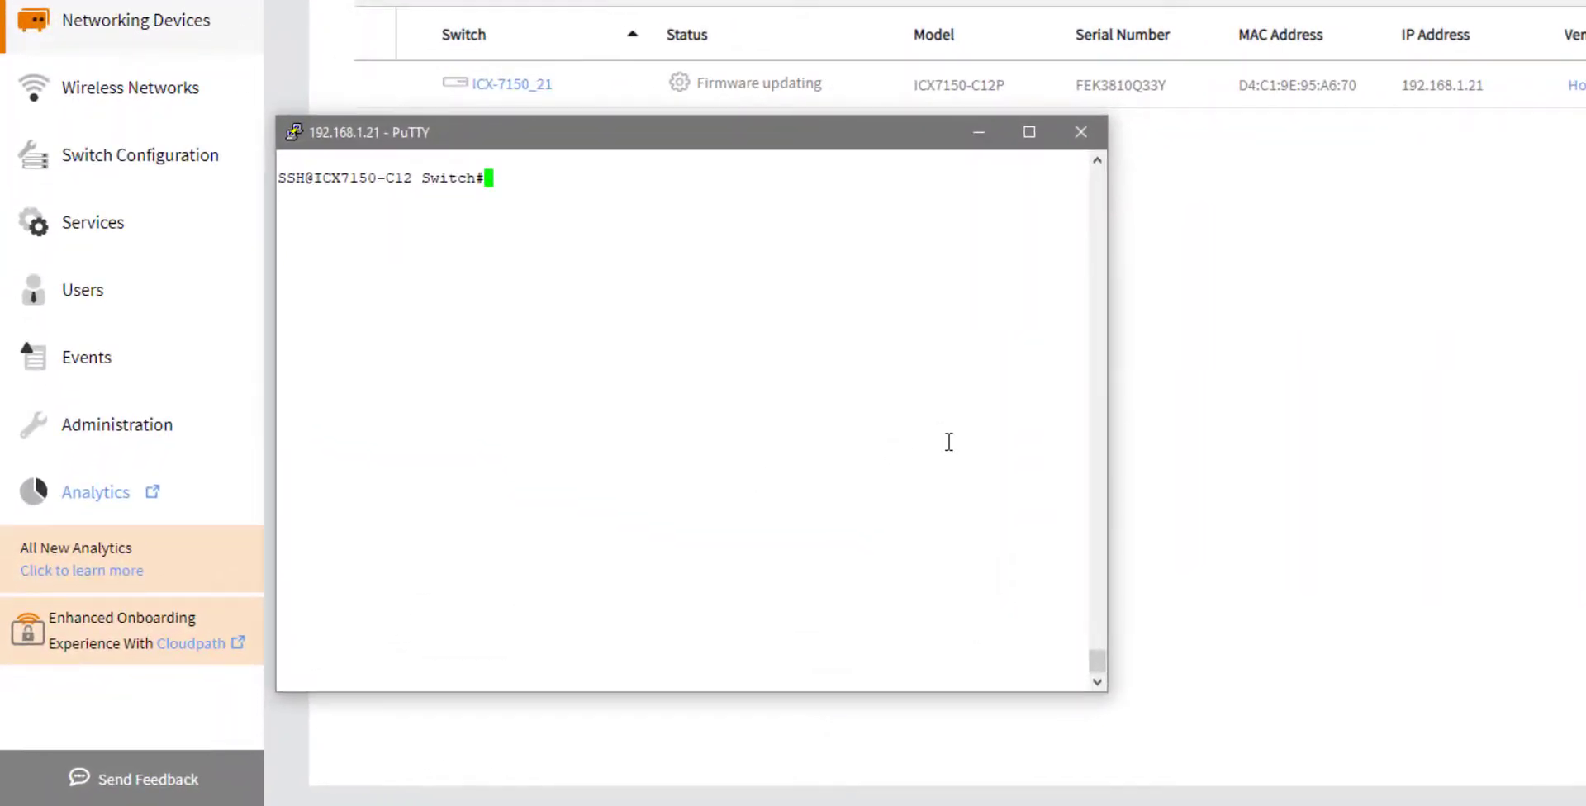
{"action": "type", "text": "sh version"}
{"action": "key", "text": "Return"}
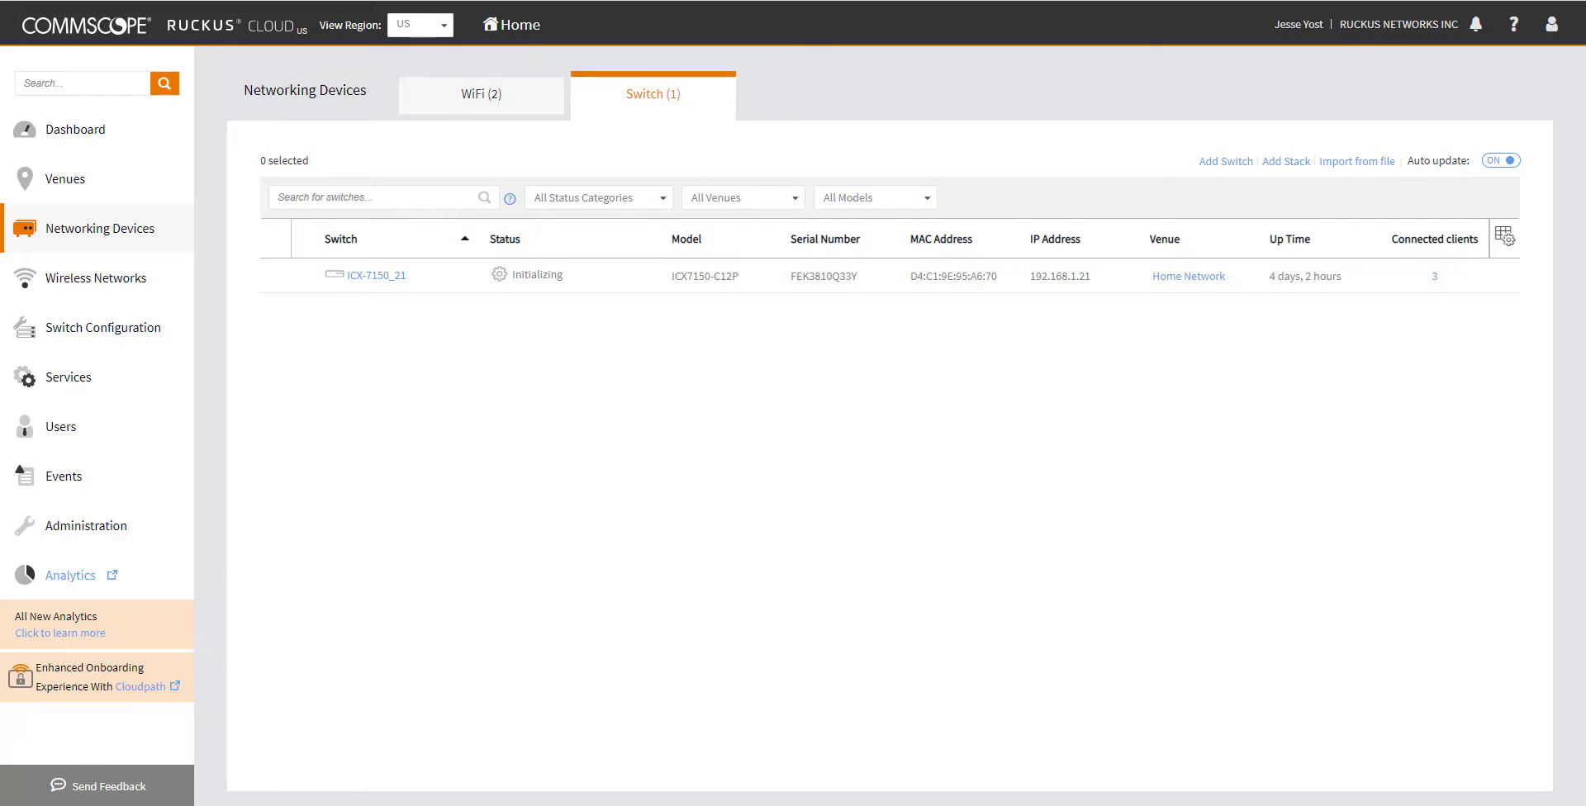
Switch to the COM11 PuTTY console session and page through the full running configuration with sh run.
{"action": "key", "text": "alt+Tab"}
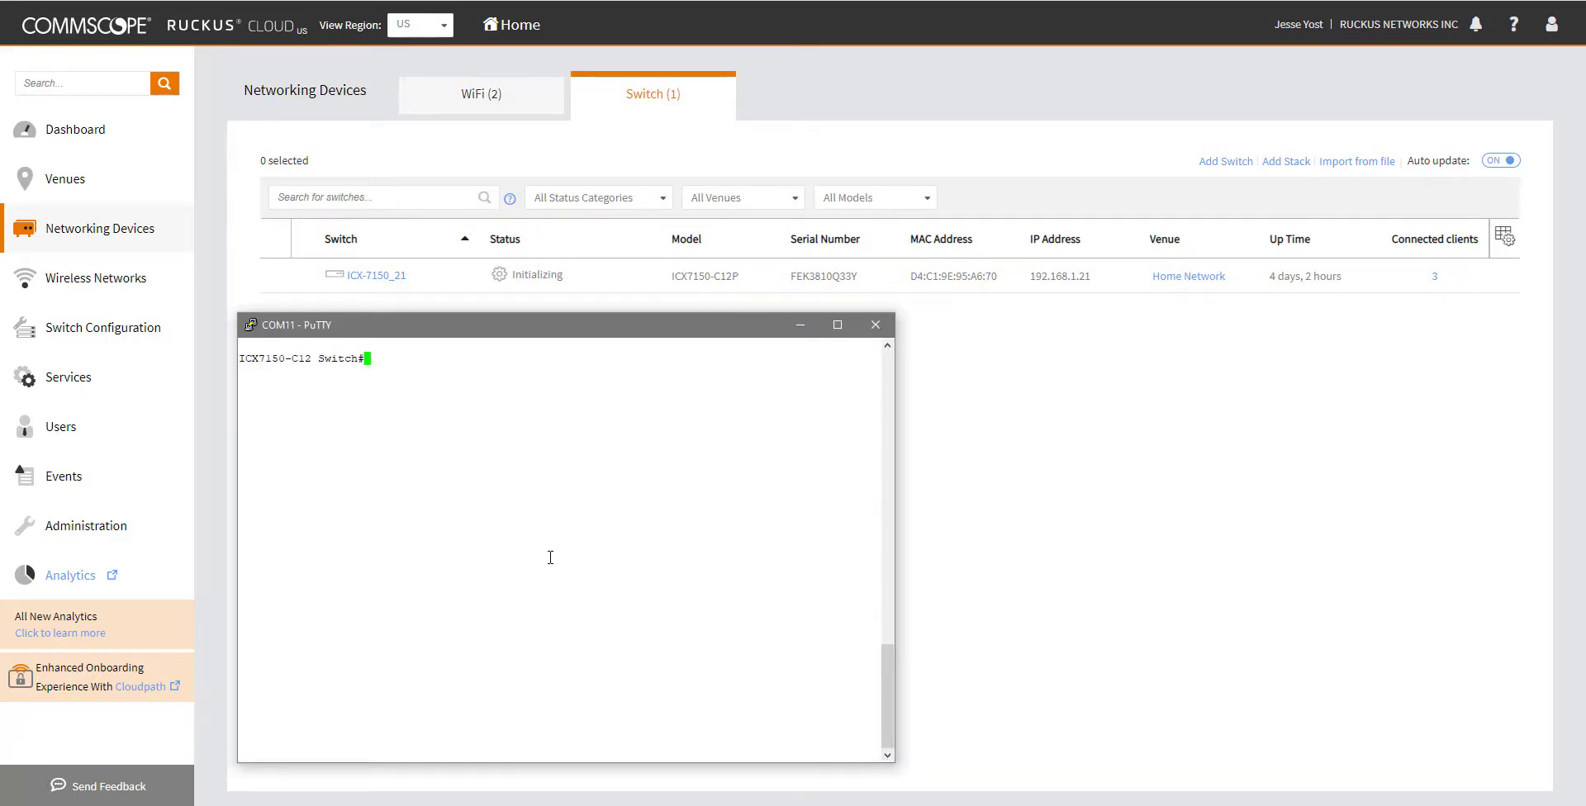
{"action": "type", "text": "sh run"}
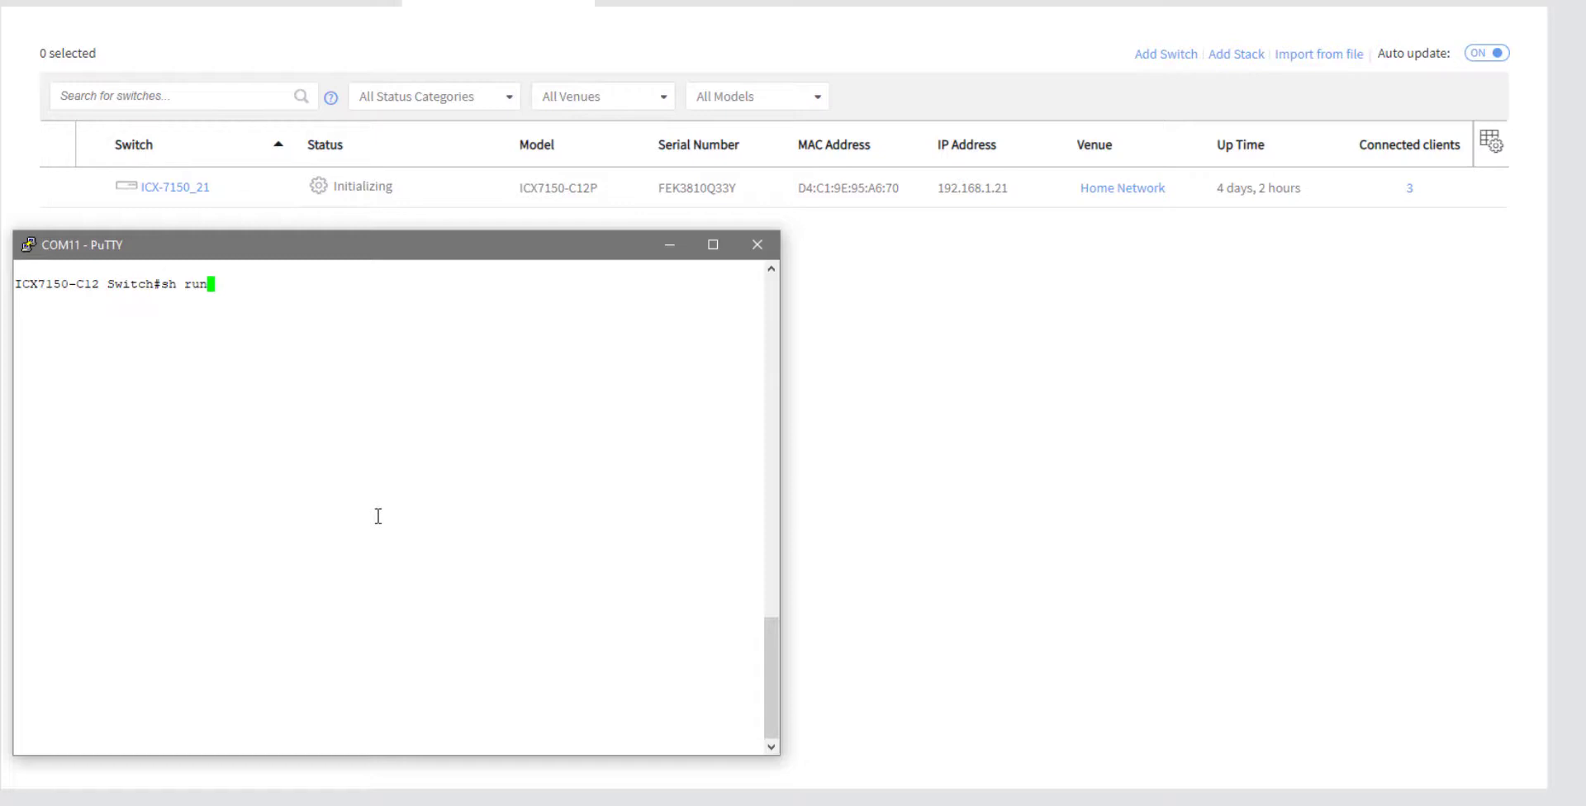
{"action": "key", "text": "Return"}
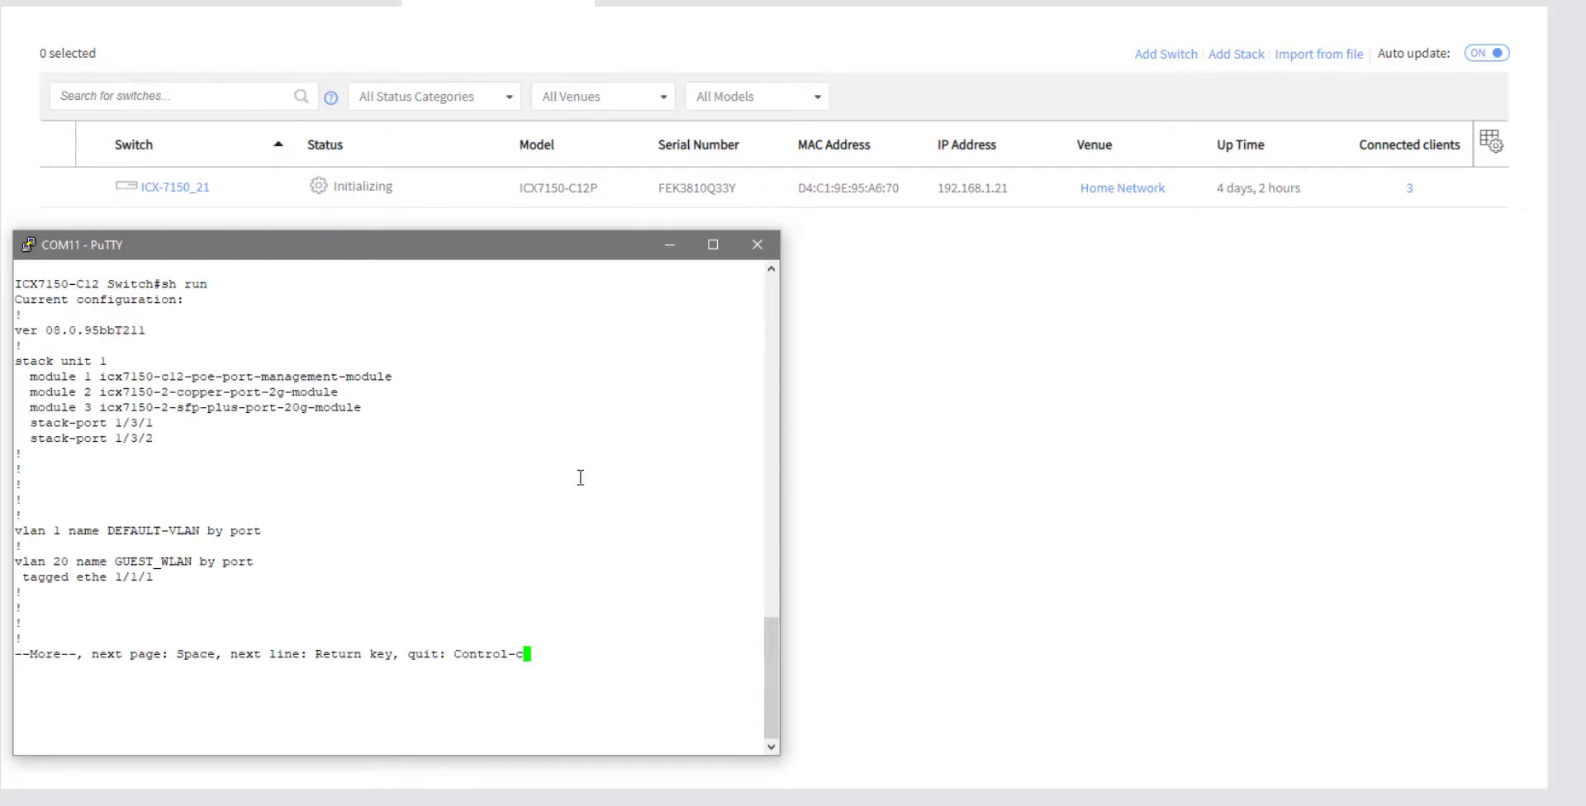
{"action": "key", "text": "space"}
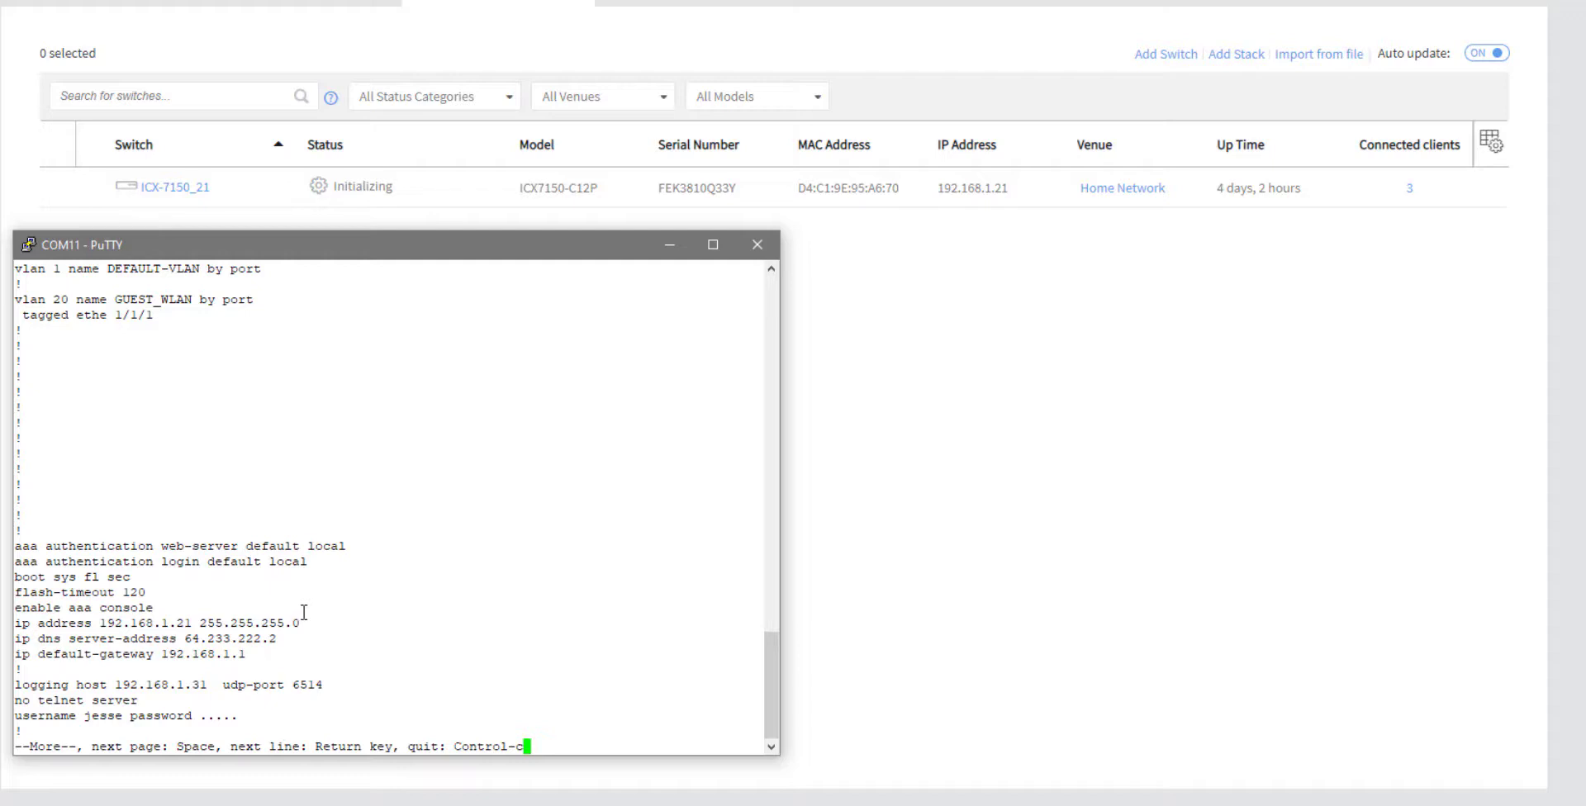
{"action": "key", "text": "space"}
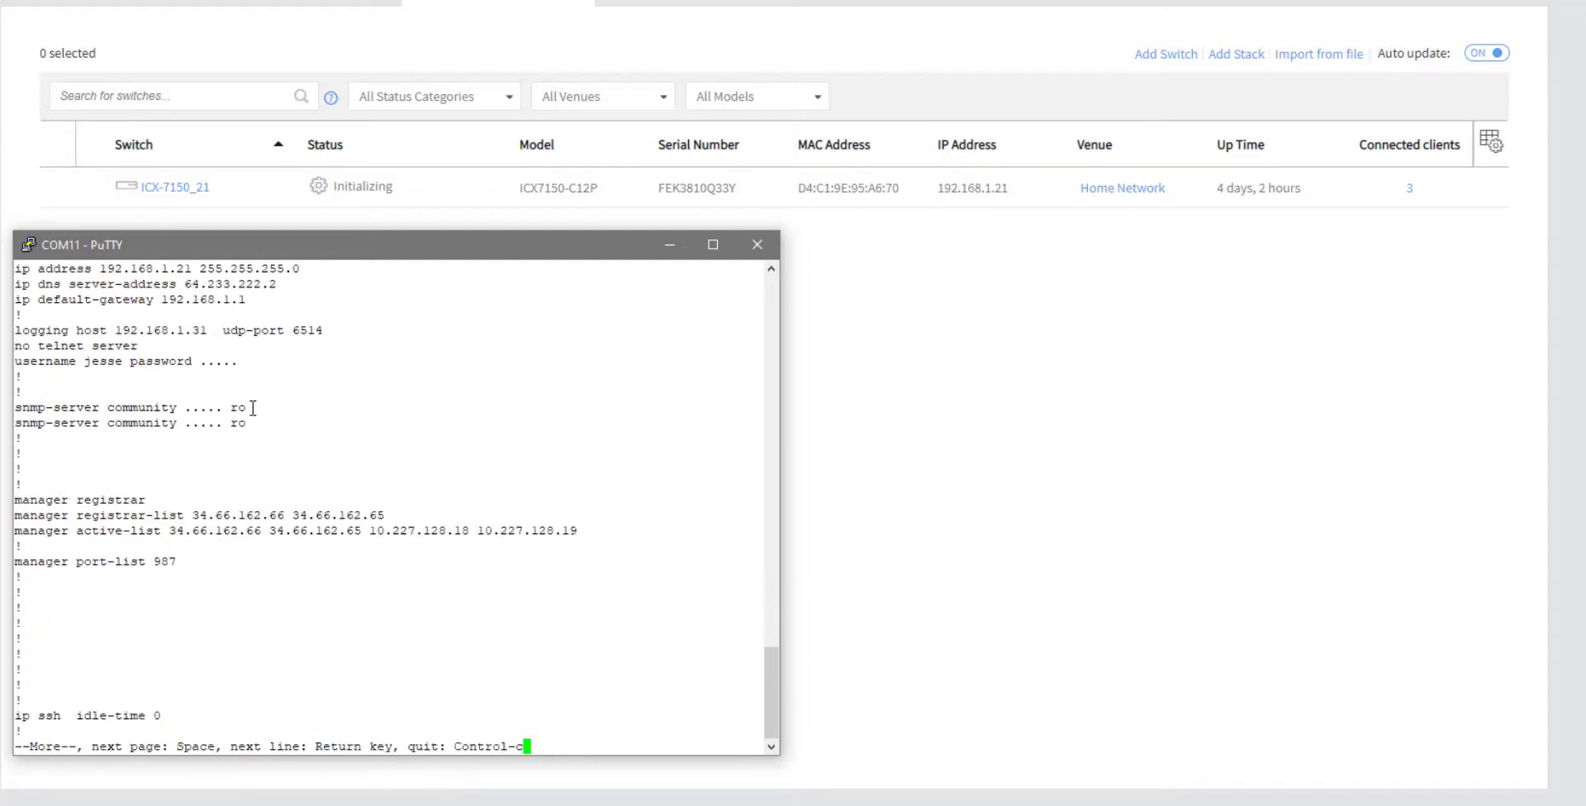
{"action": "key", "text": "space"}
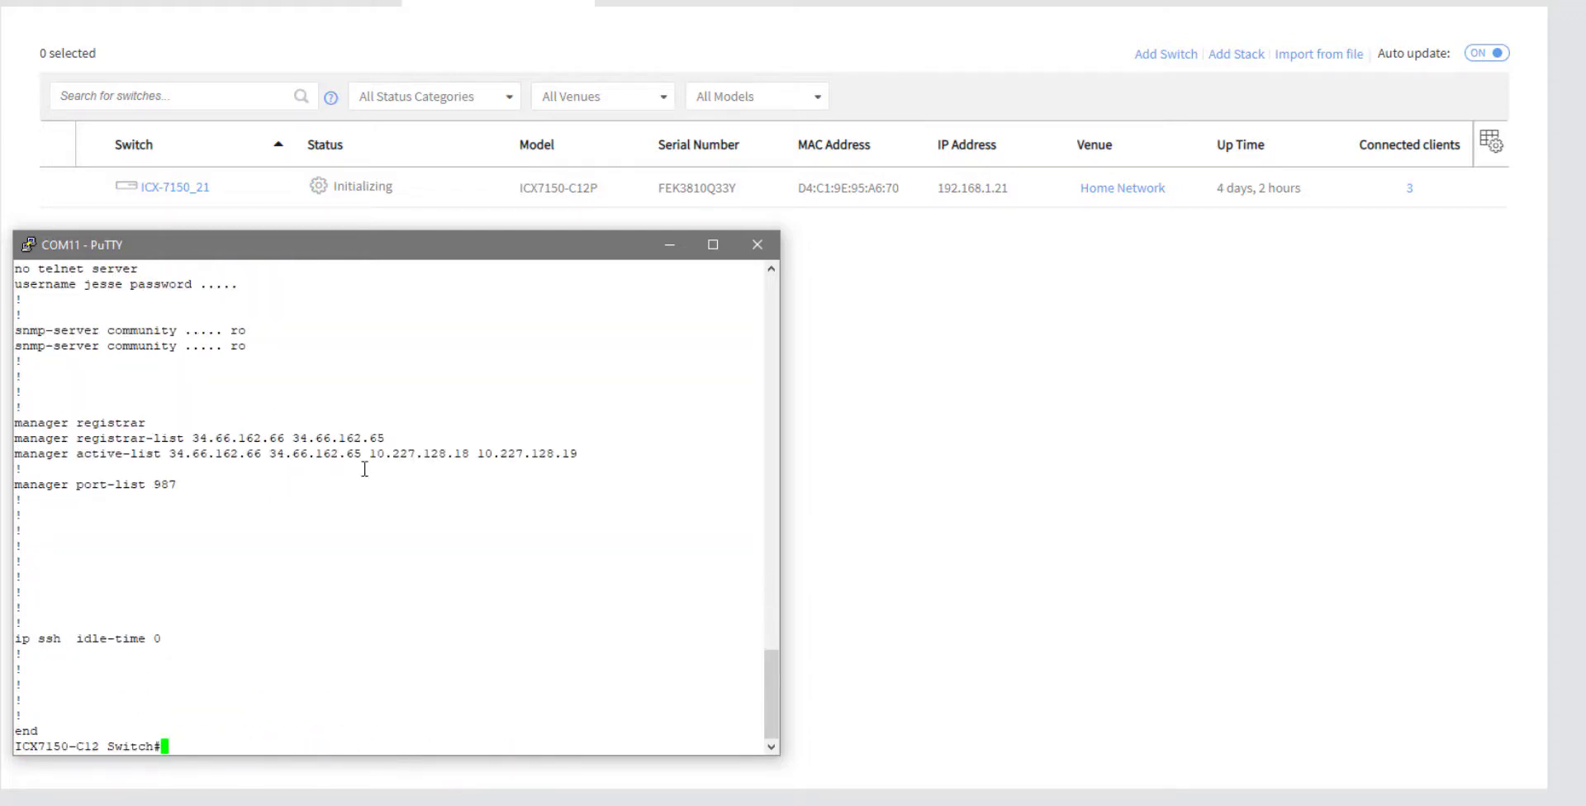
Erase the switch's startup configuration with erase start and reload the switch, answering y to both confirmations.
{"action": "type", "text": "erase start"}
{"action": "key", "text": "Return"}
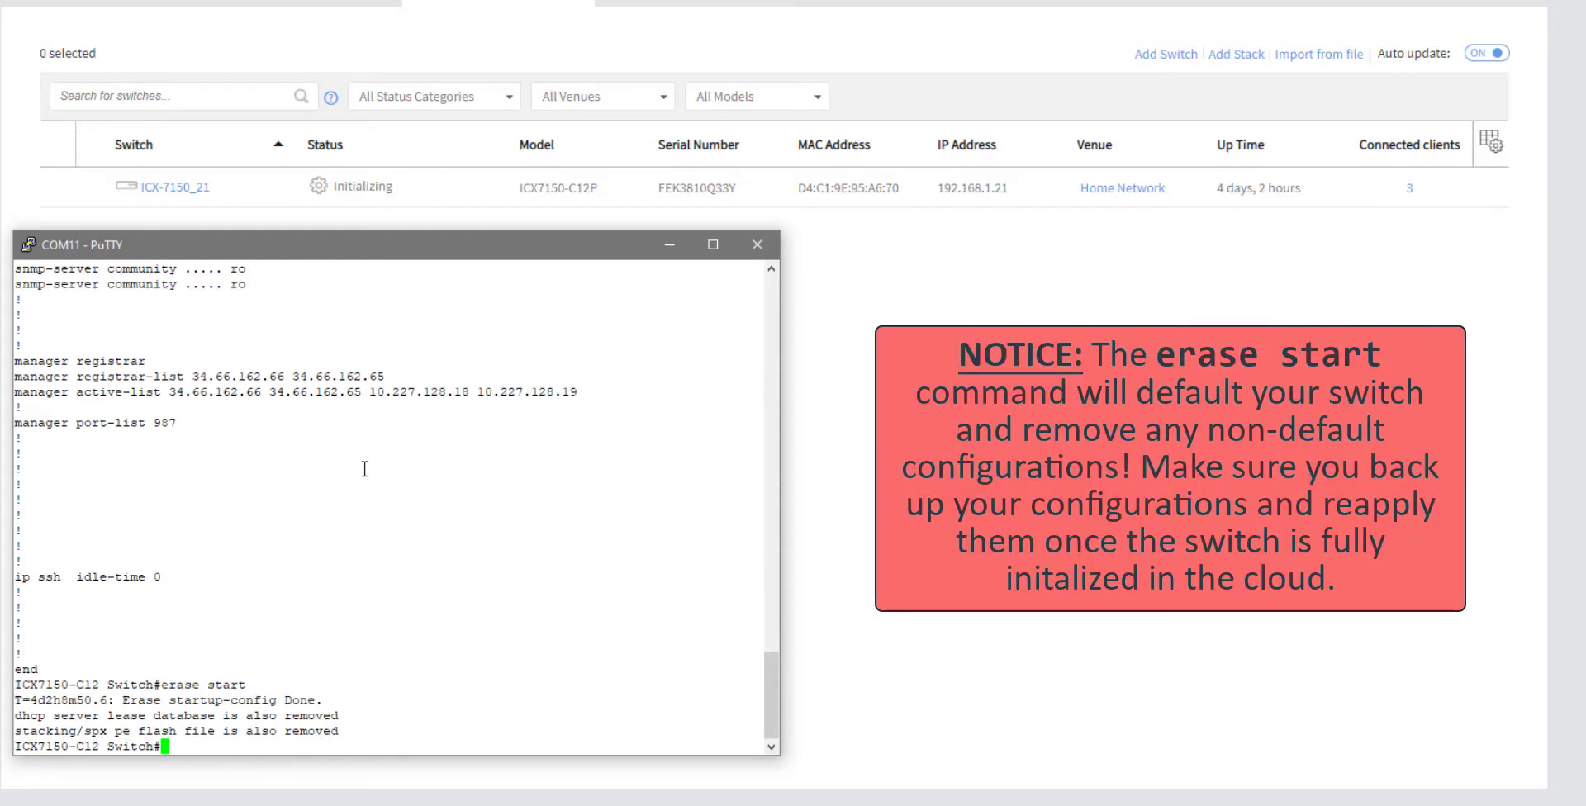
{"action": "type", "text": "reload"}
{"action": "key", "text": "Return"}
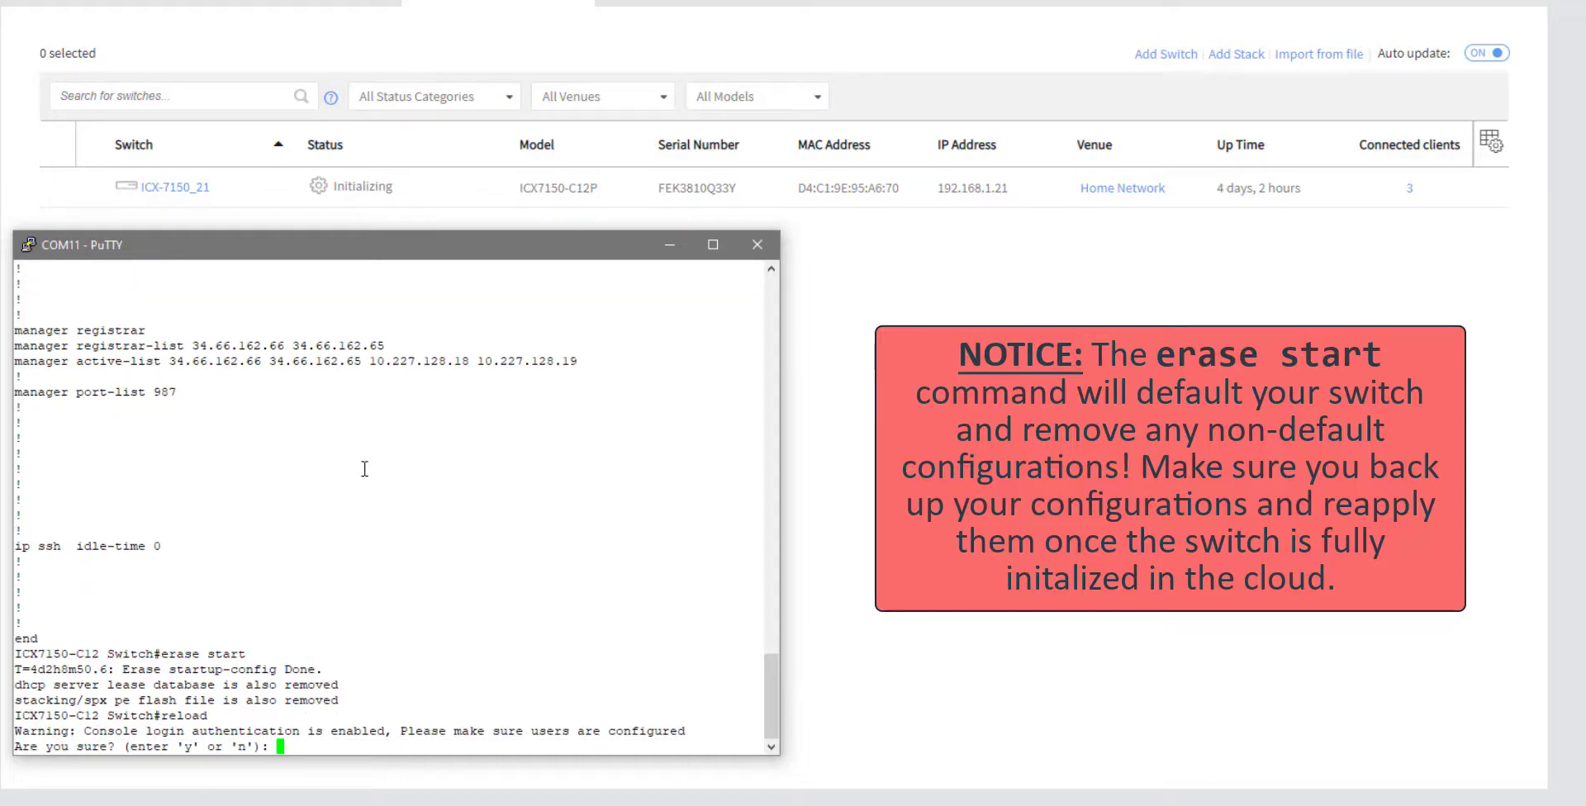
{"action": "type", "text": "ywa"}
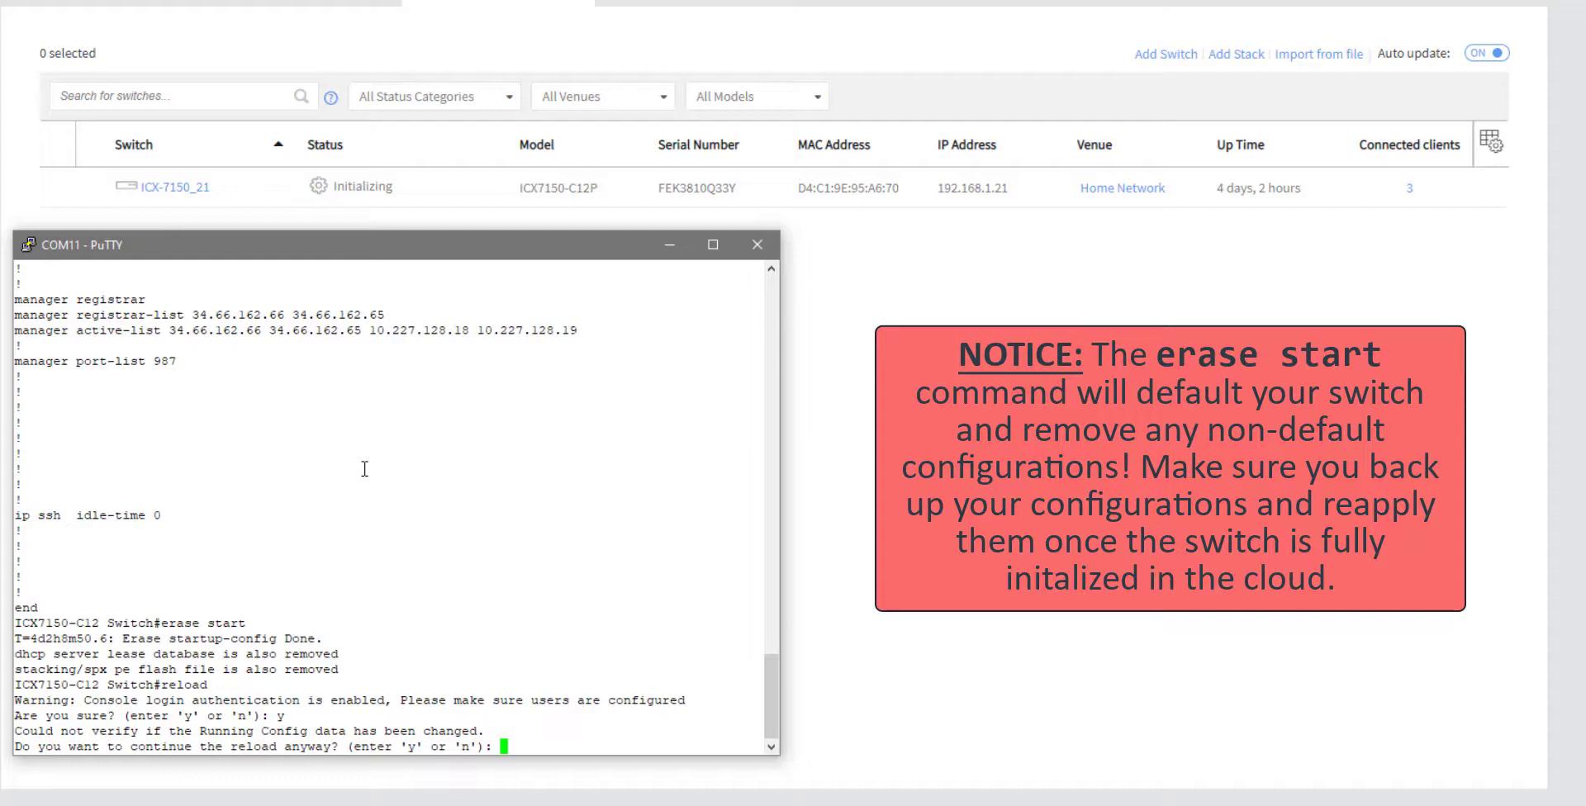
{"action": "type", "text": "y"}
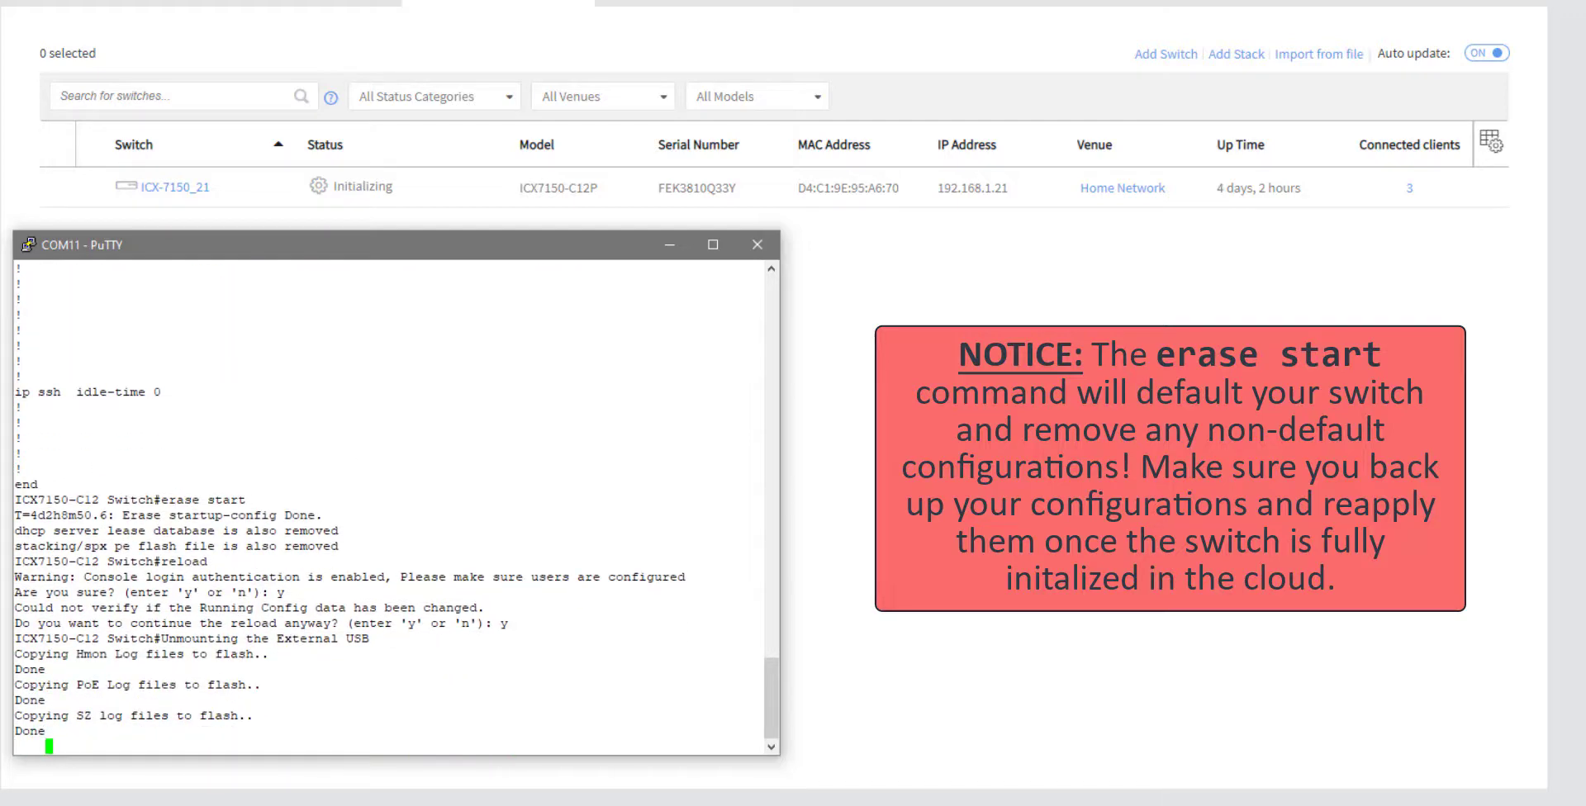